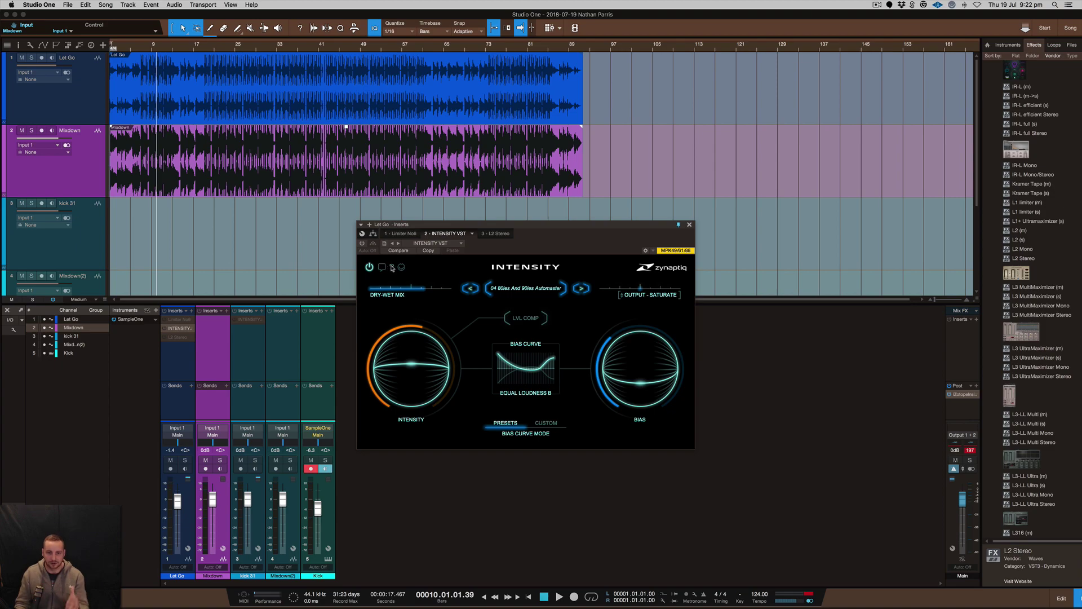
pyautogui.click(393, 267)
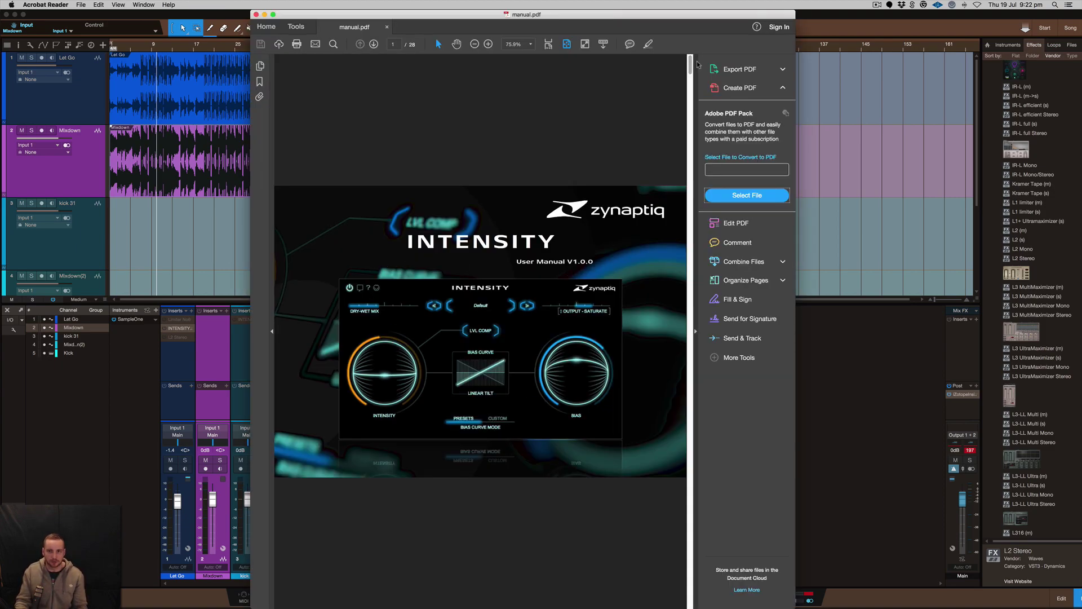
pyautogui.moveTo(691, 66); pyautogui.dragTo(693, 135)
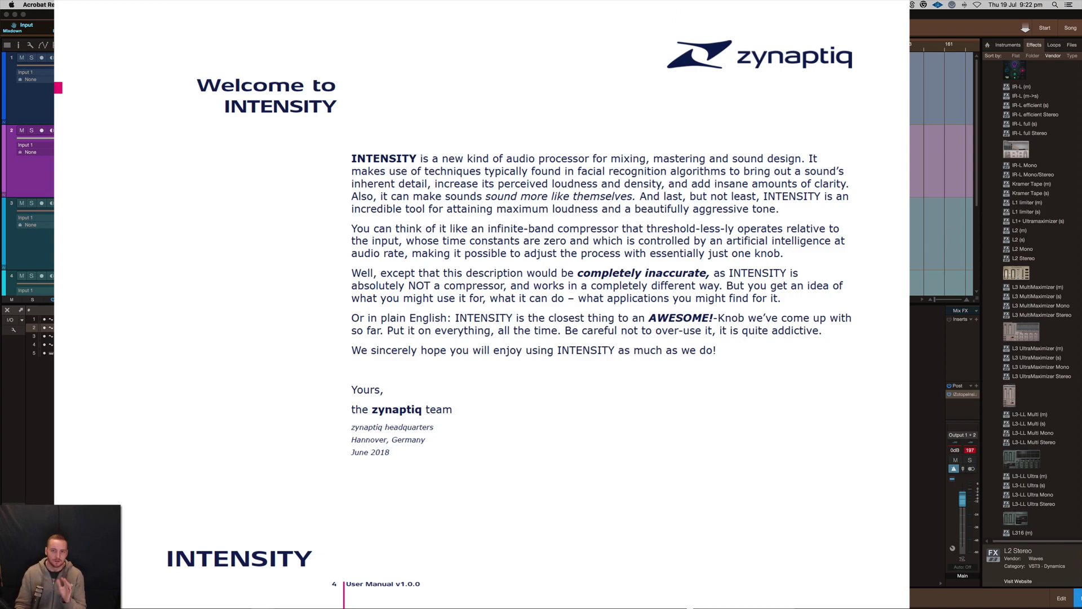
pyautogui.press('Escape')
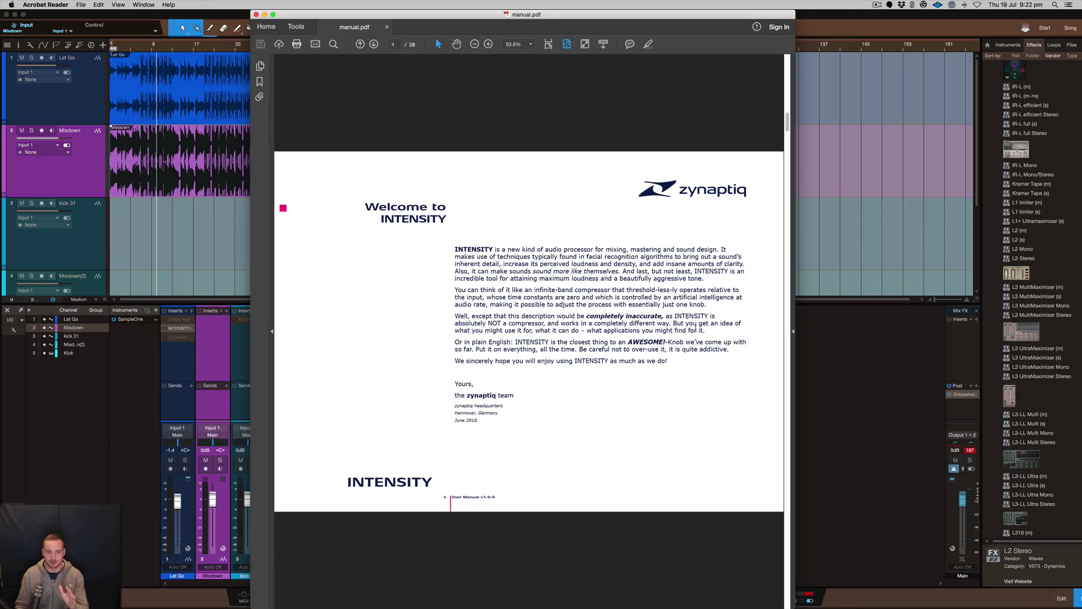
pyautogui.click(256, 14)
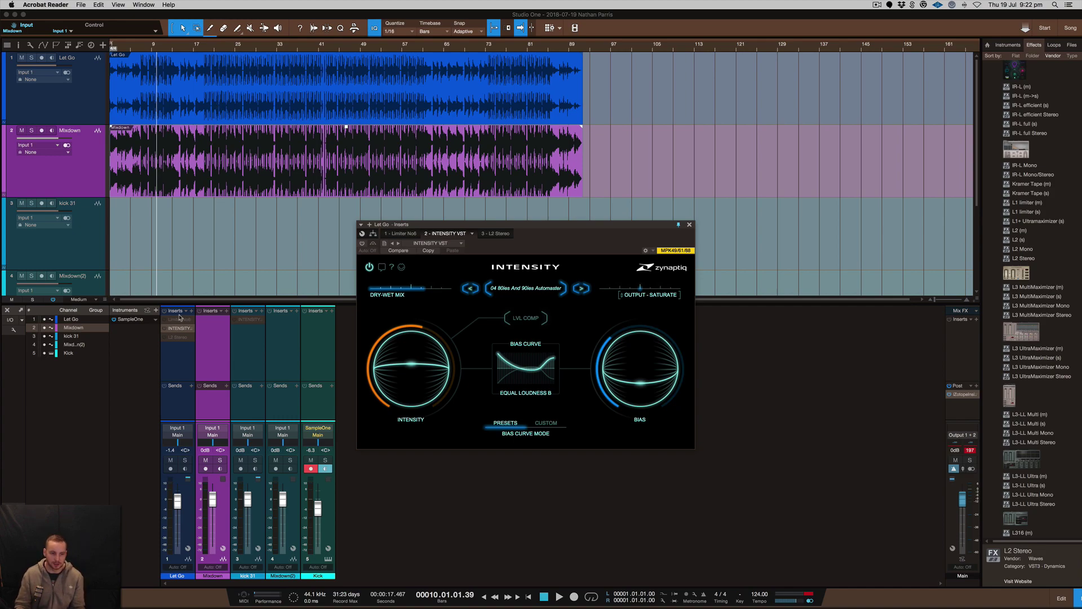
# - Mute the Mixdown track, close the INTENSITY window, and lower Mixdown's fader to -1.4 dB
pyautogui.click(239, 108)
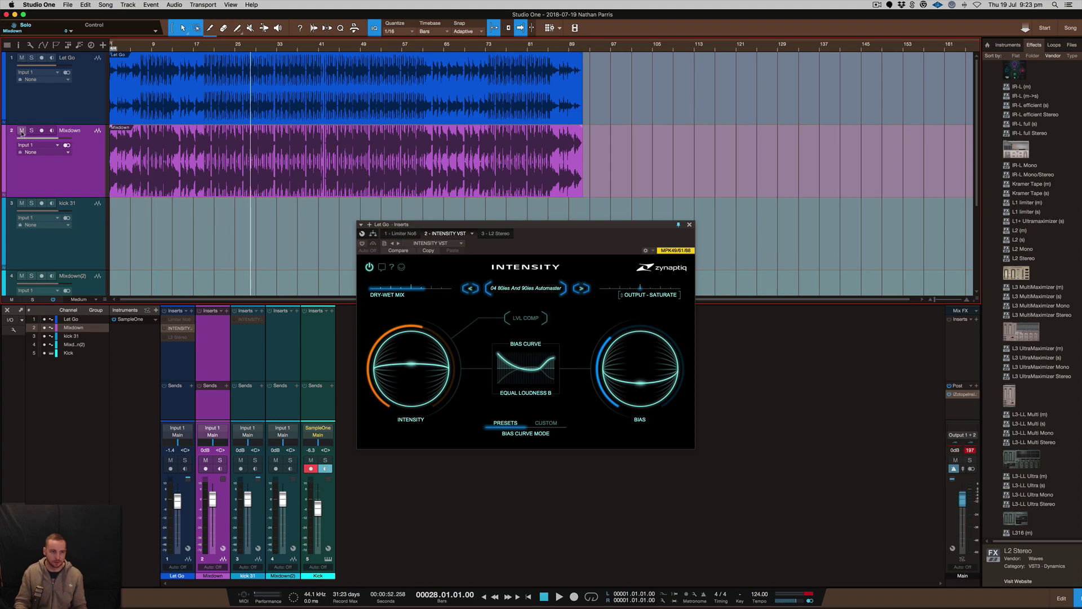
pyautogui.click(21, 131)
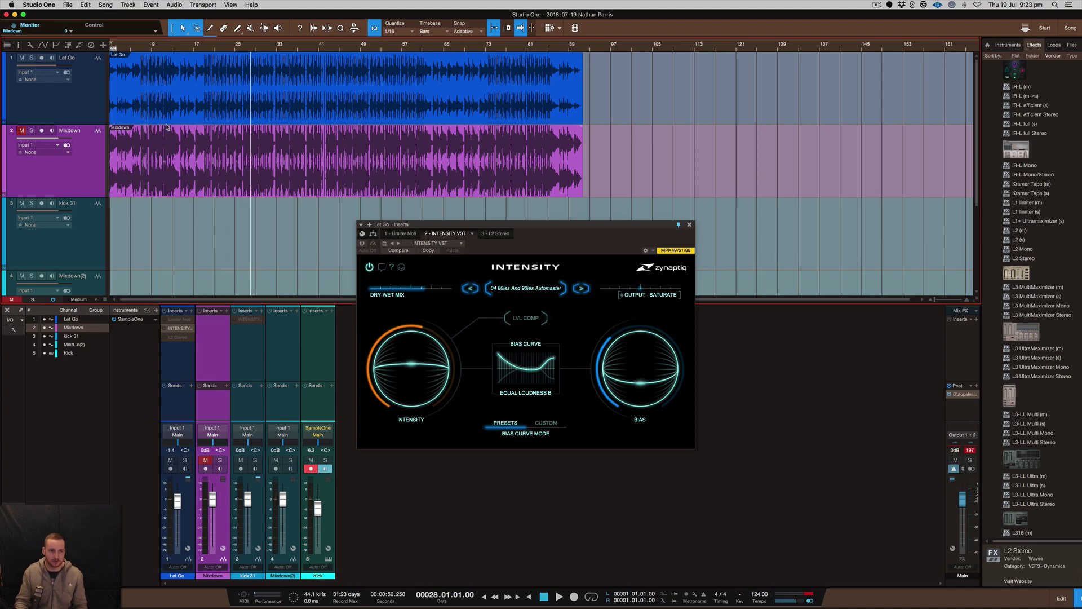
pyautogui.click(689, 225)
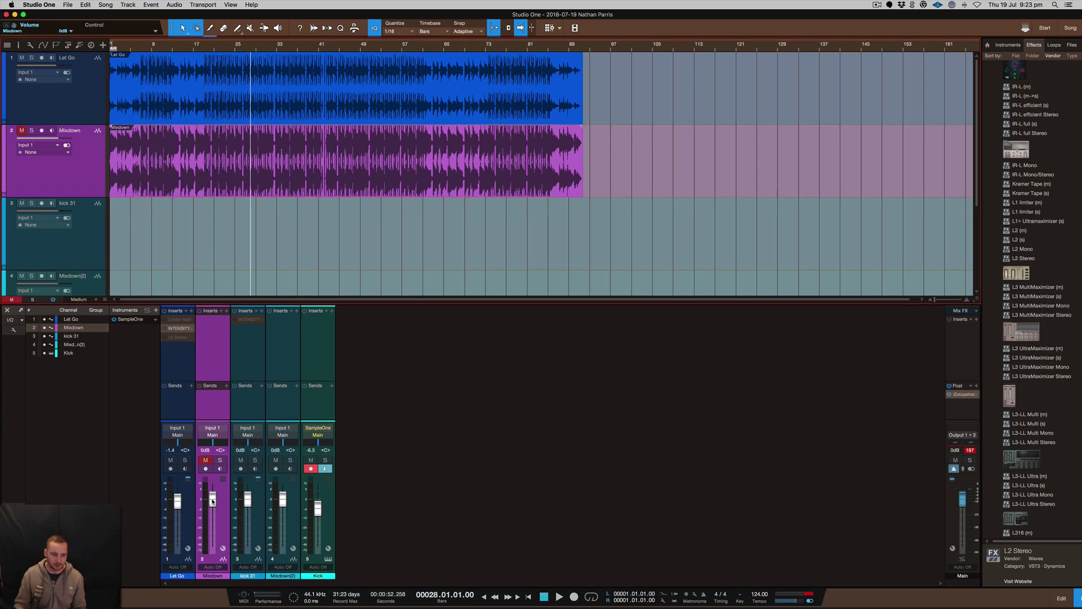
pyautogui.moveTo(213, 498); pyautogui.dragTo(212, 502)
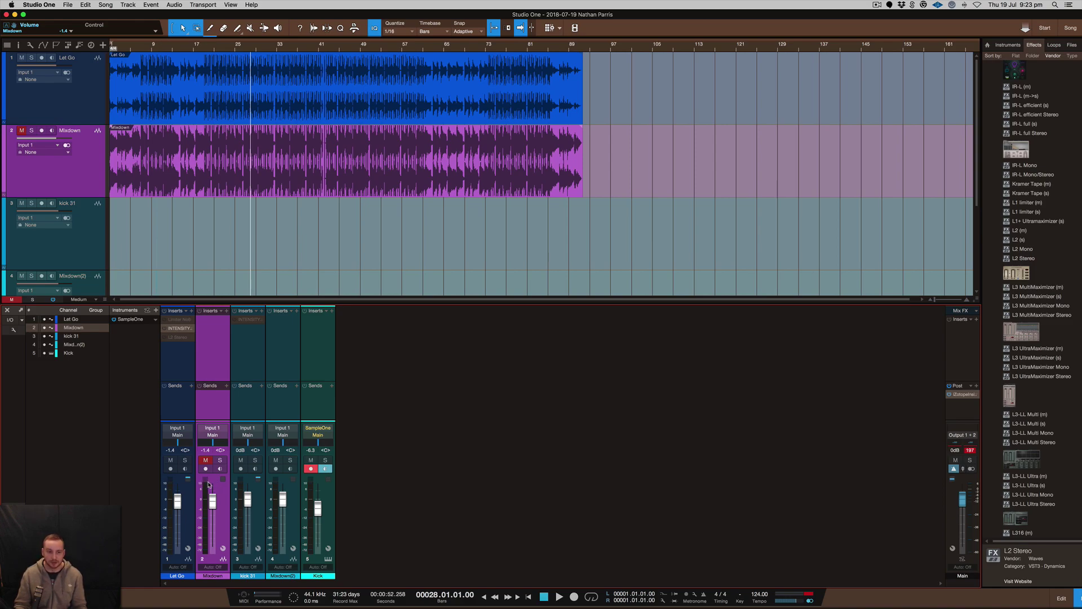
# - Reset the main output peak meter and start playback from bar 17
pyautogui.click(969, 451)
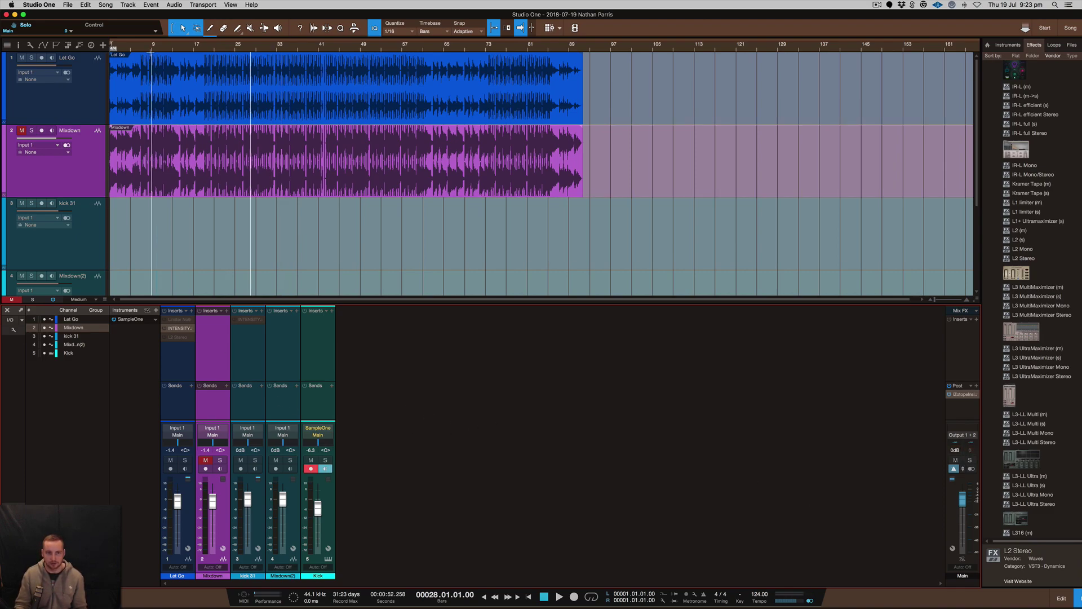
pyautogui.click(193, 47)
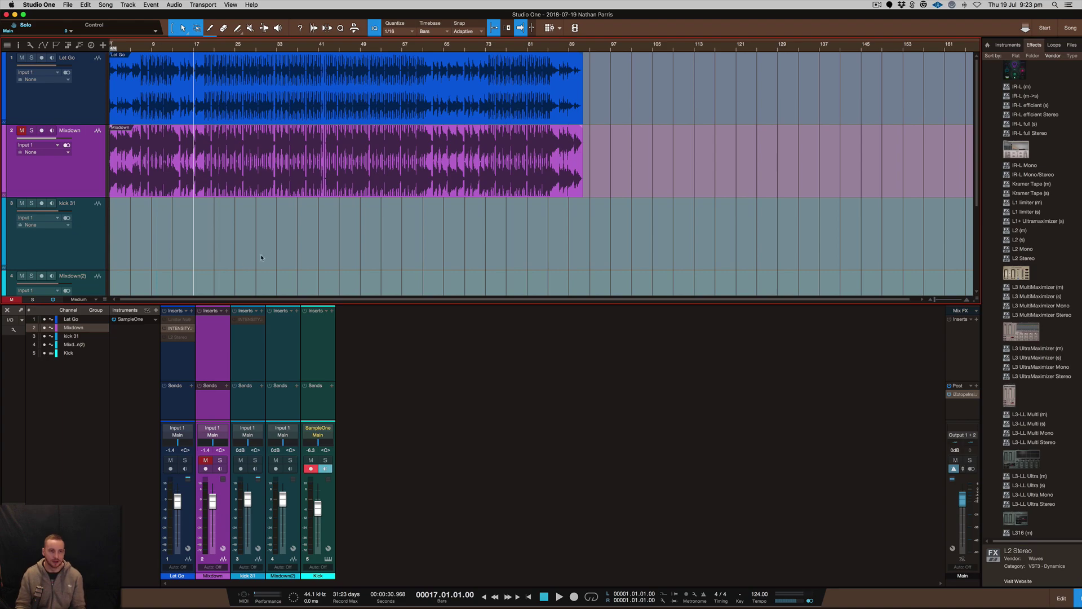
pyautogui.press('space')
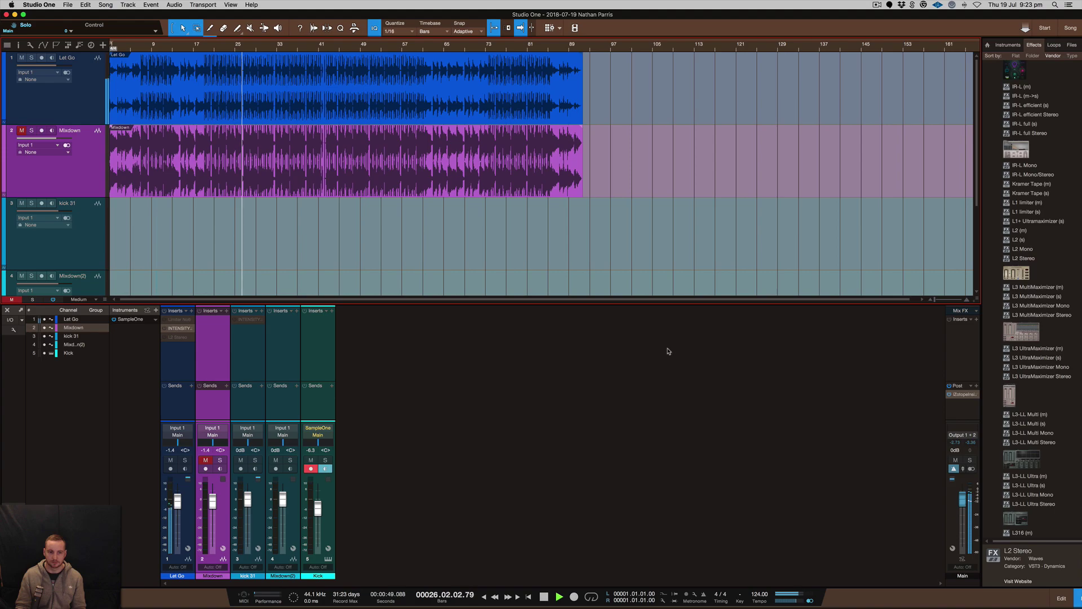
# - Stop playback, zoom into the waveforms with Large track height, then zoom back out
pyautogui.press('space')
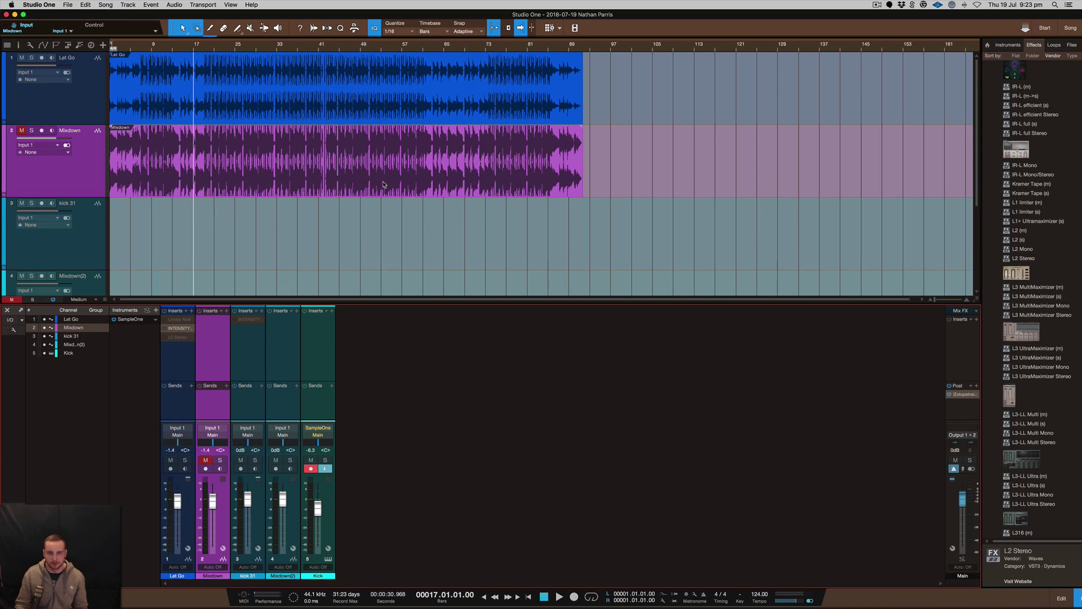
pyautogui.scroll(6, 383, 185)
pyautogui.scroll(2, 502, 180)
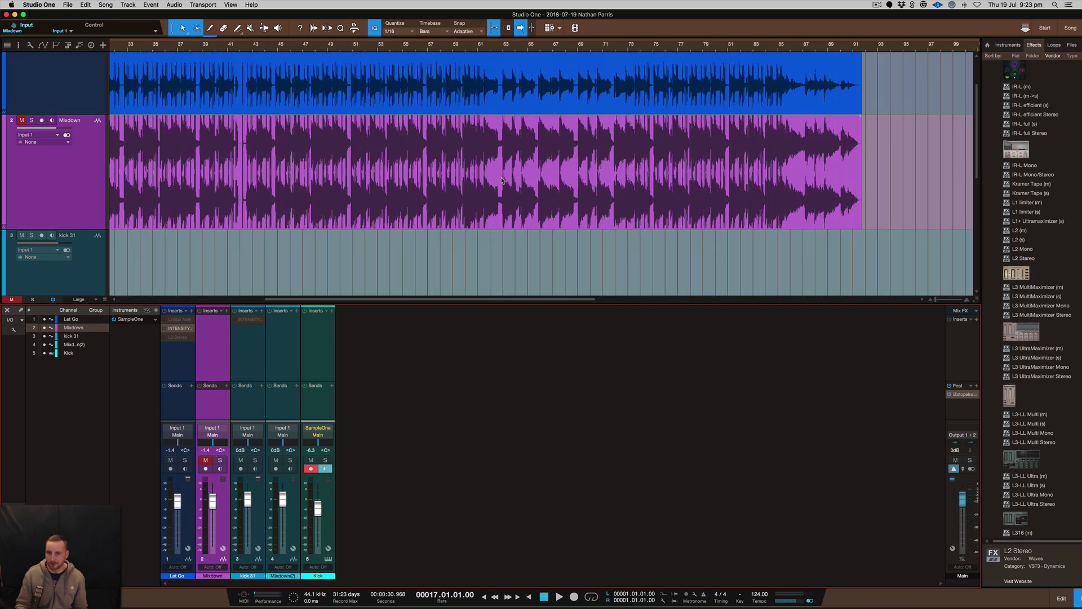
pyautogui.scroll(2, 502, 180)
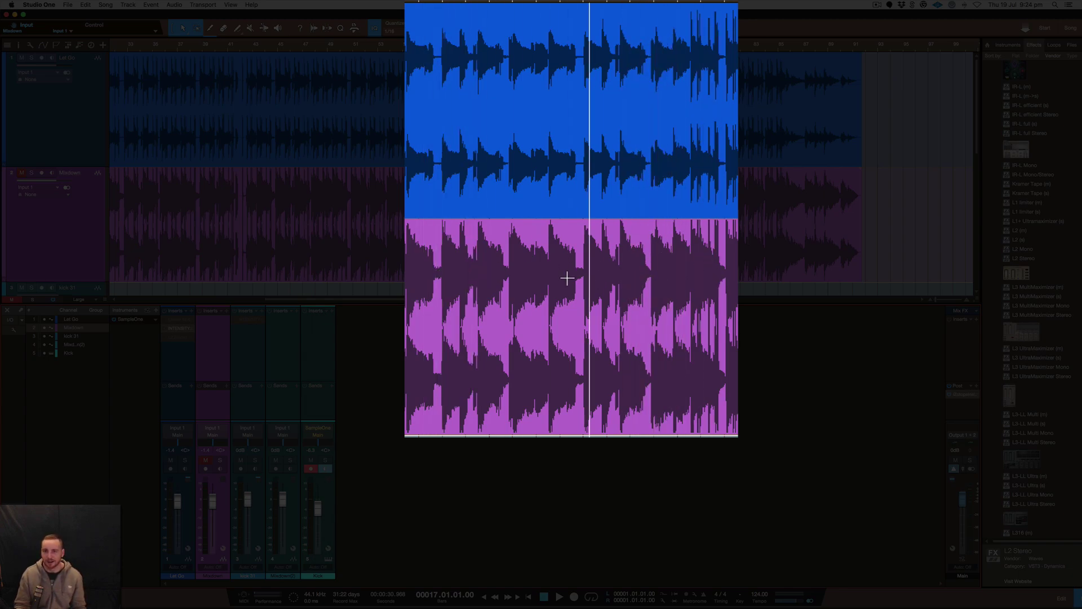
pyautogui.scroll(-5, 483, 278)
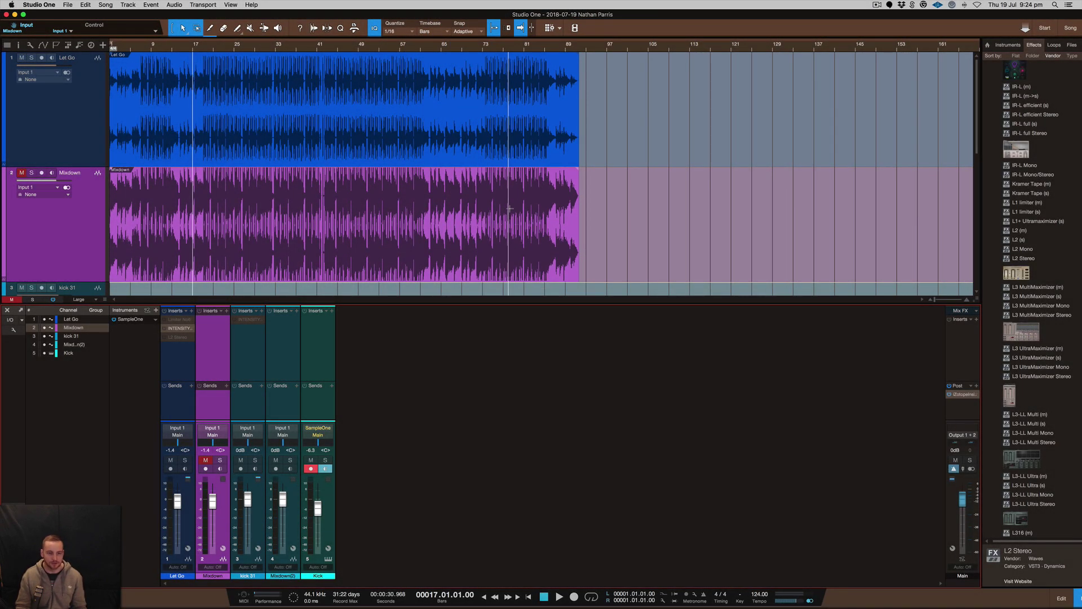
# - Compare Mixdown and Let Go by switching solo during playback, ending soloed on Mixdown and stopped
pyautogui.click(220, 460)
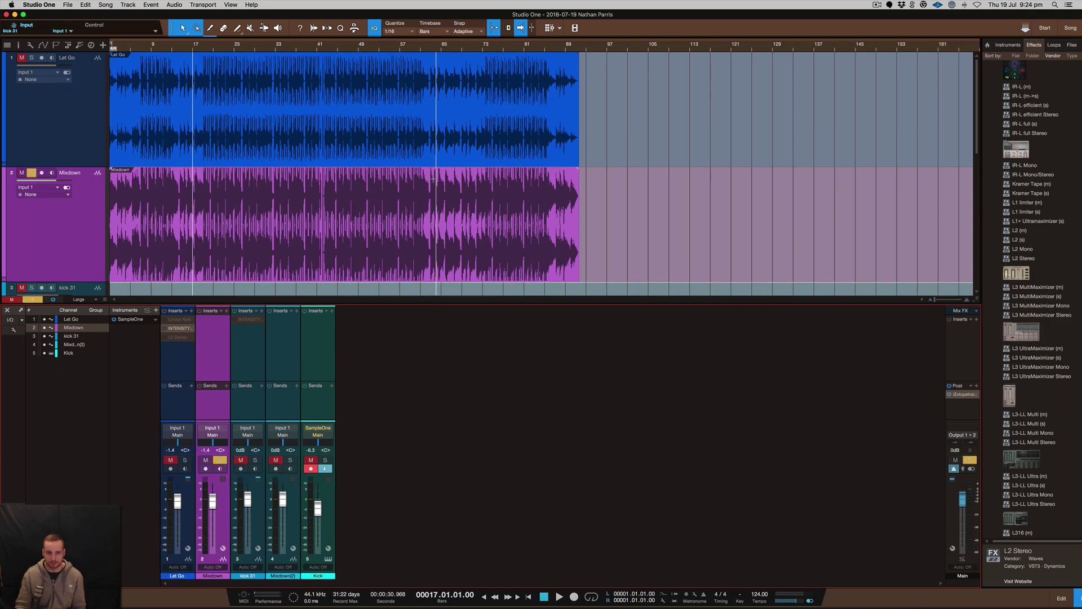
pyautogui.press('space')
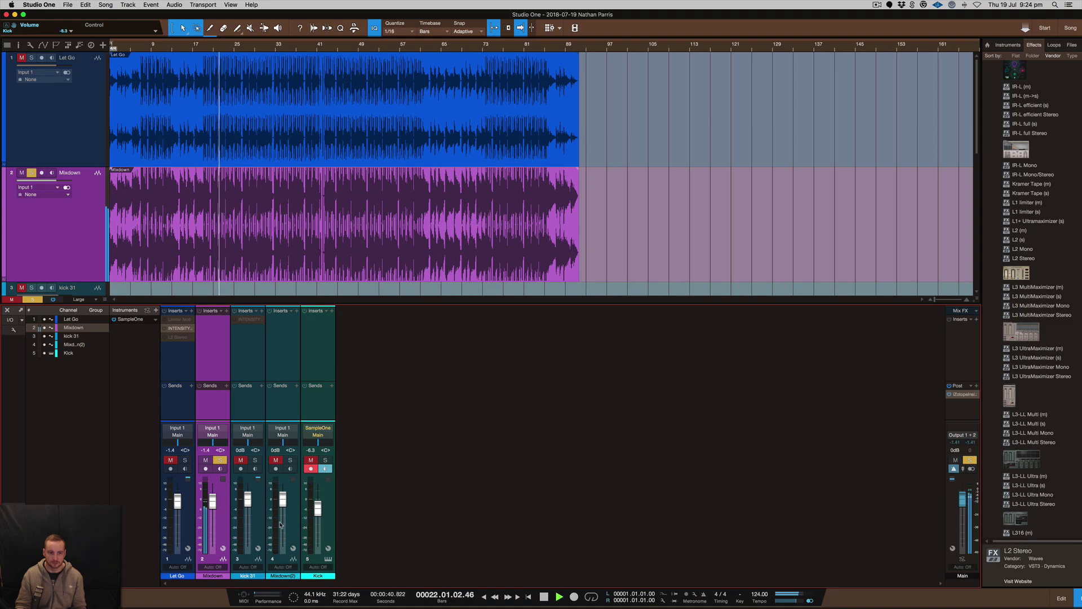
pyautogui.click(185, 460)
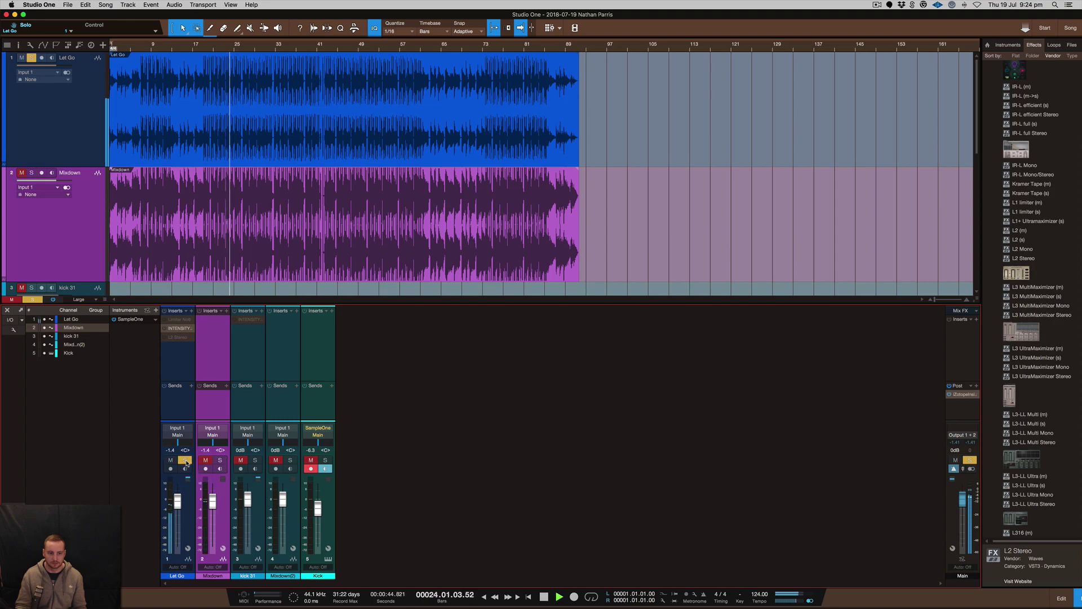
pyautogui.click(221, 461)
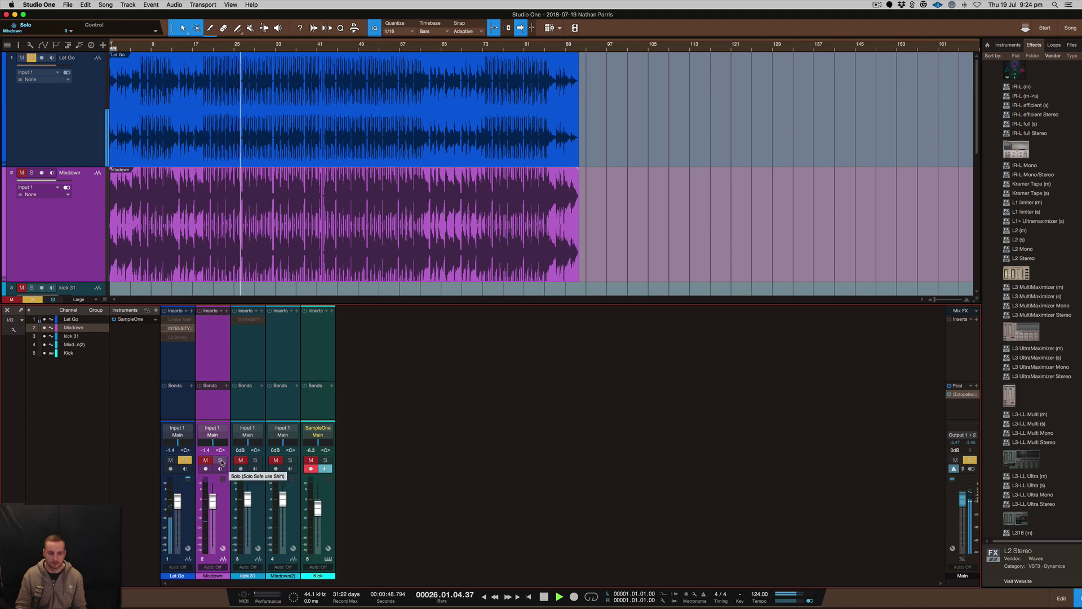
pyautogui.click(220, 461)
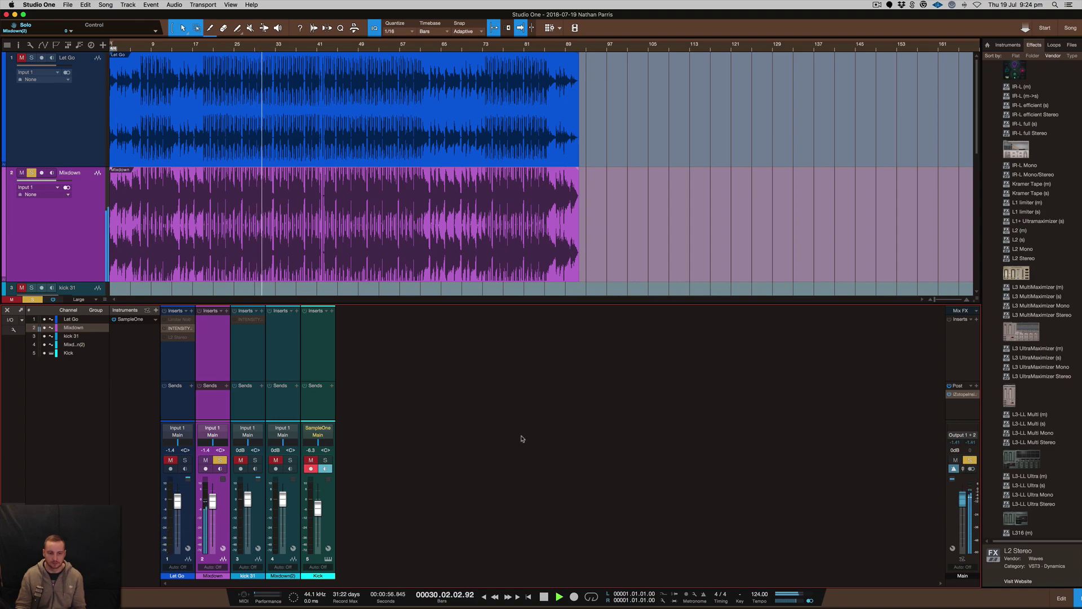
pyautogui.press('space')
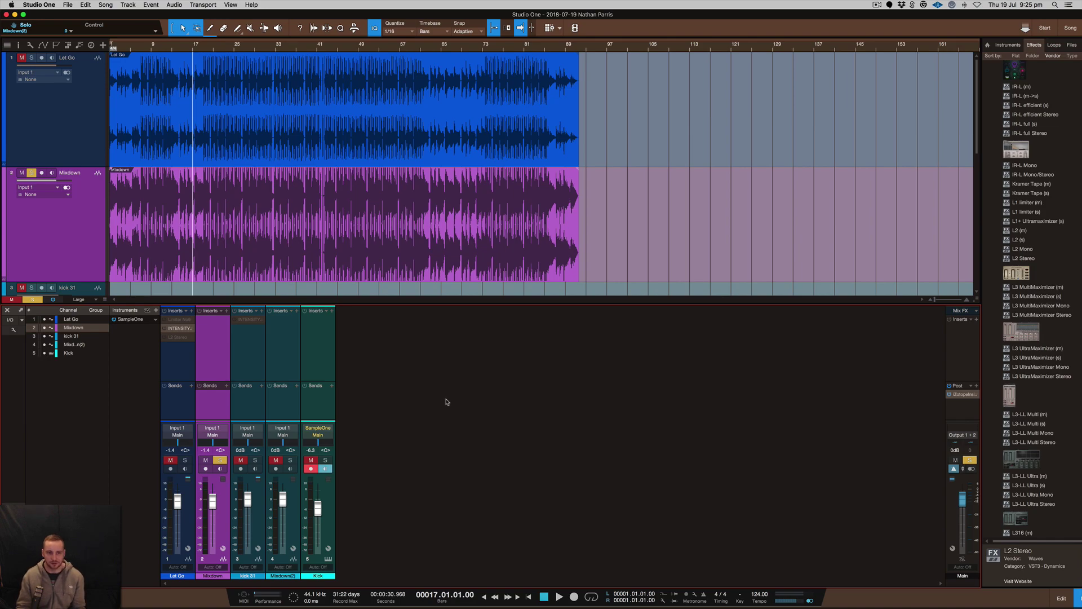
# - Open the INTENSITY insert on Let Go, move its window aside, and disable it
pyautogui.doubleClick(177, 331)
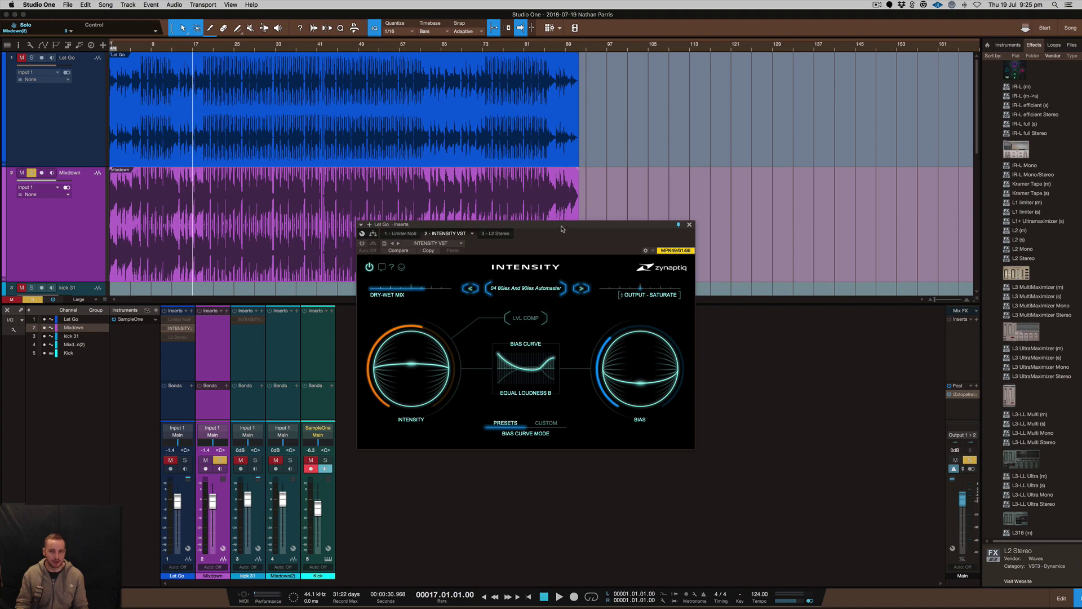
pyautogui.moveTo(562, 228); pyautogui.dragTo(625, 197)
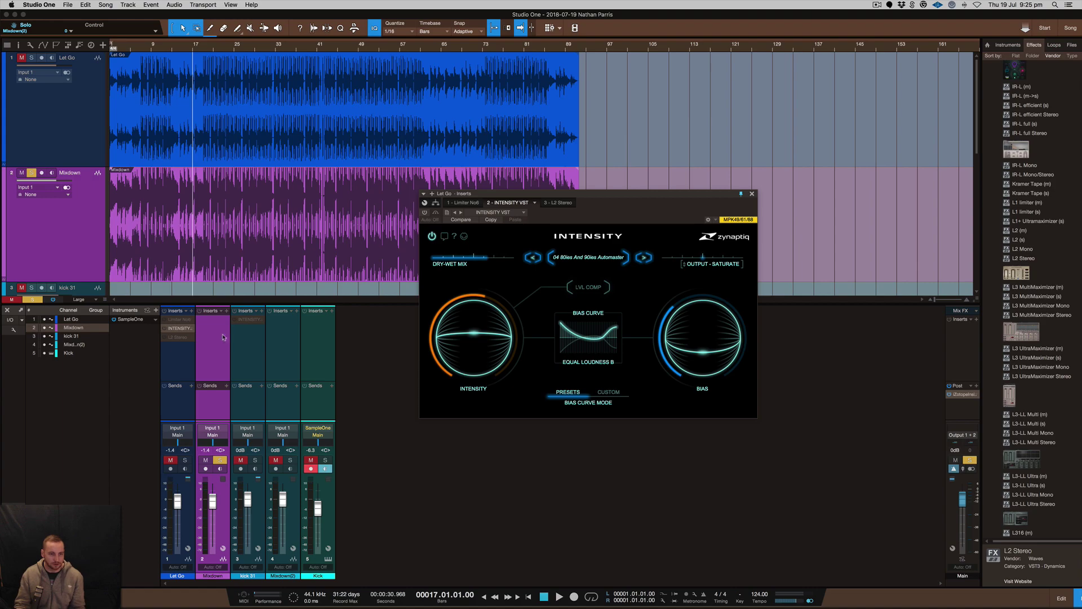
pyautogui.rightClick(172, 331)
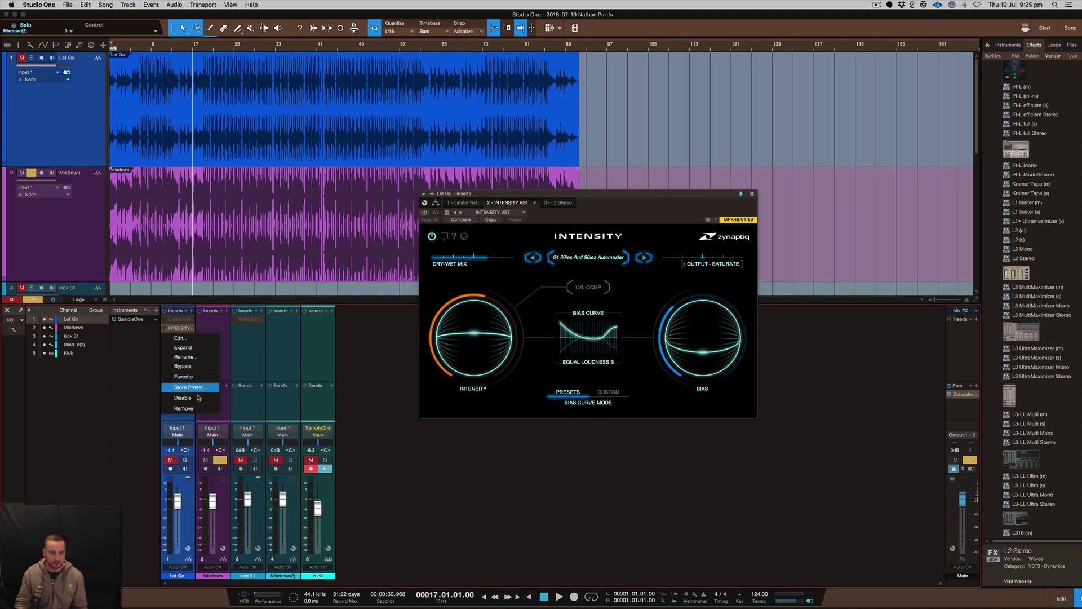
pyautogui.click(174, 395)
# - Enable the L2 Stereo insert on Let Go and solo Let Go instead of Mixdown
pyautogui.rightClick(172, 341)
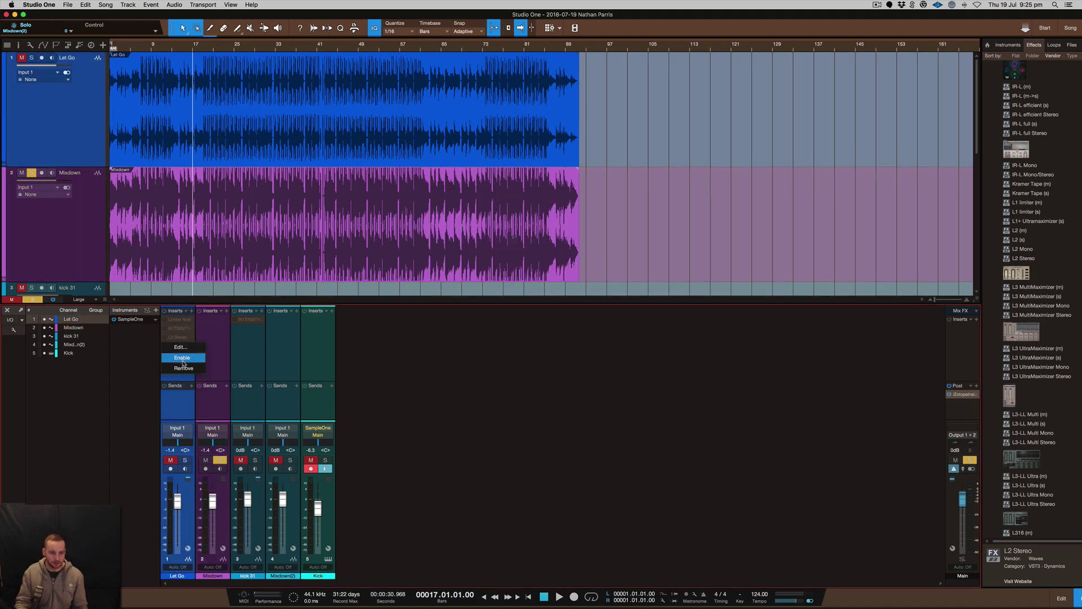
pyautogui.click(181, 359)
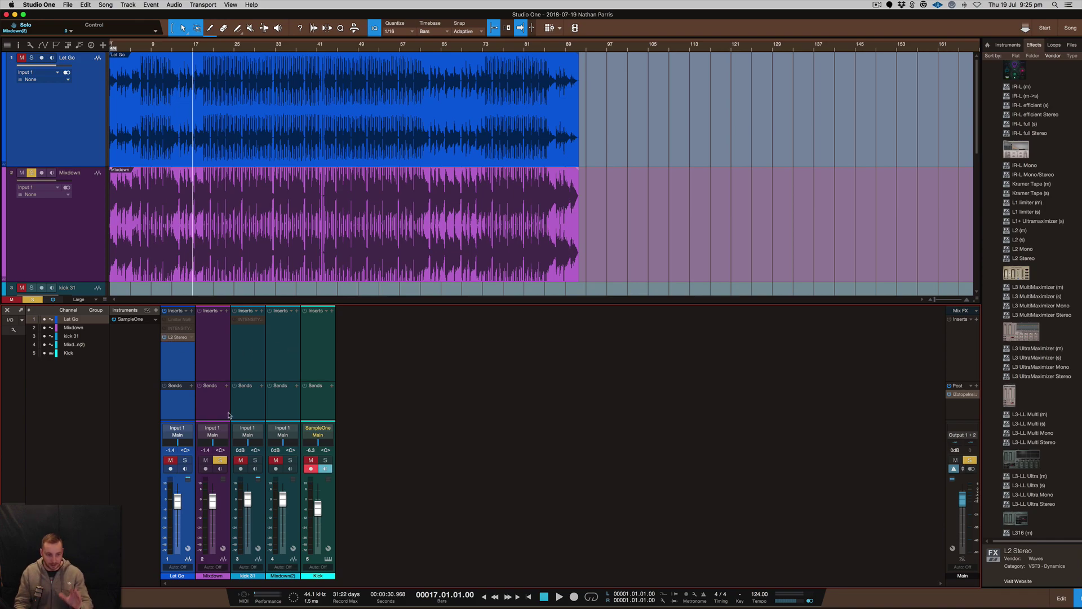
pyautogui.click(185, 461)
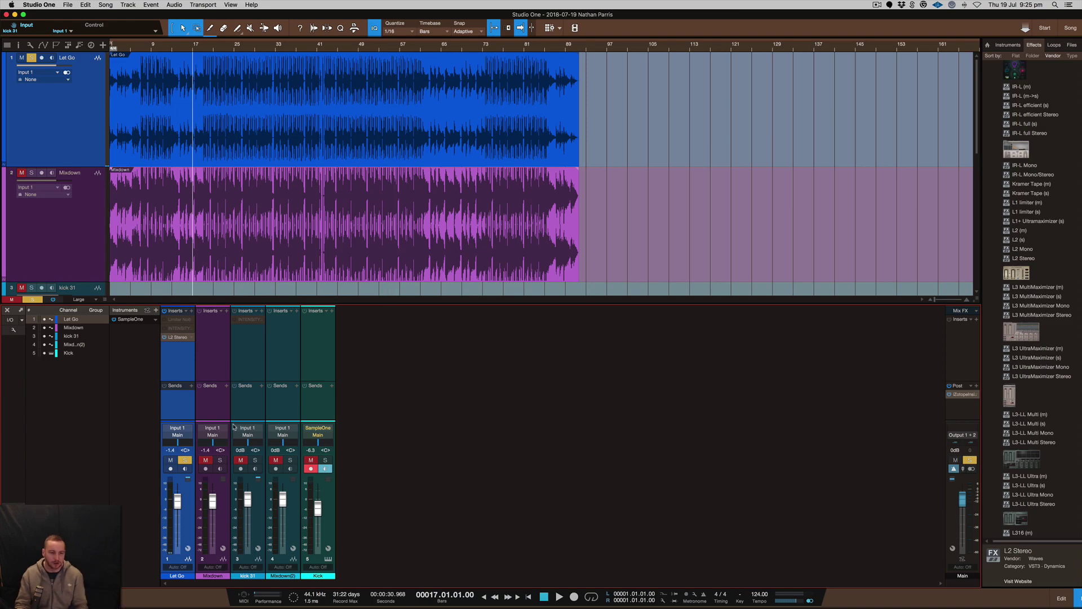
# - Open Let Go's L2 limiter editor beside the arrangement and A/B Let Go against Mixdown from bar 17
pyautogui.click(178, 337)
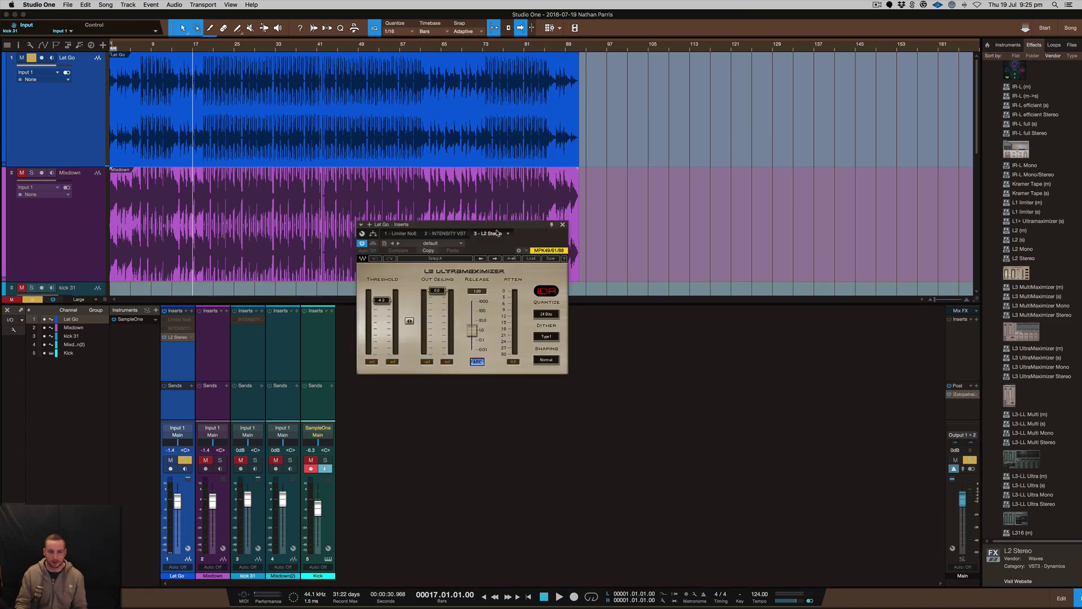
pyautogui.moveTo(499, 226); pyautogui.dragTo(714, 232)
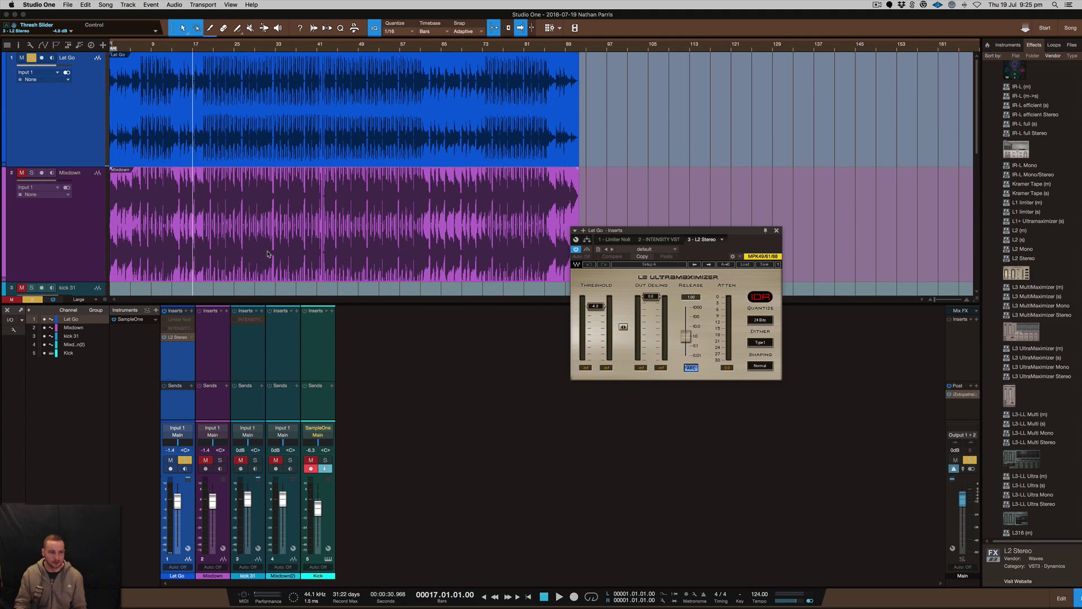
pyautogui.press('space')
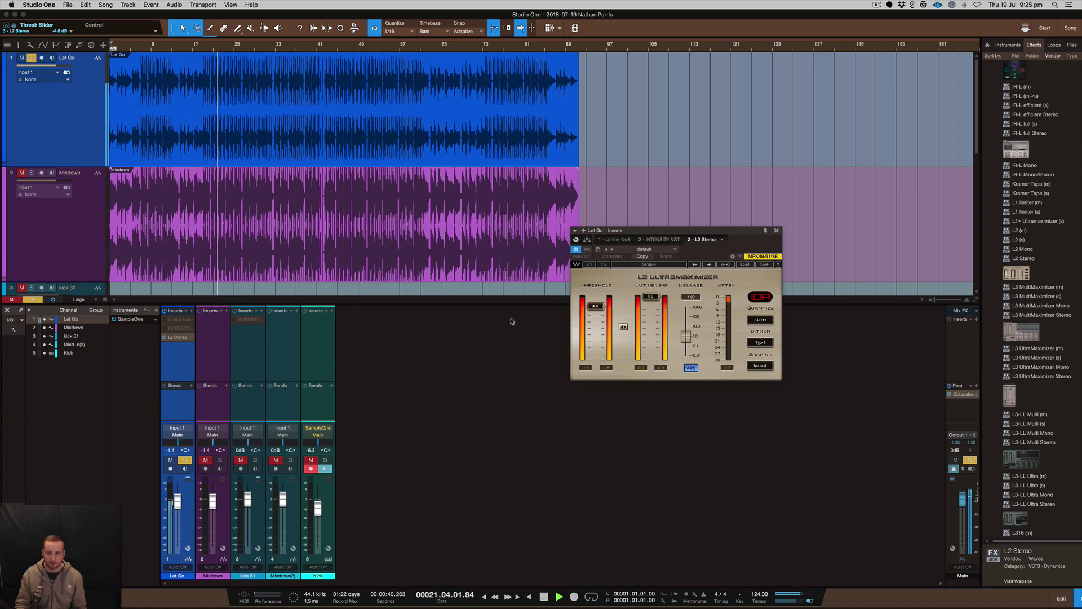
pyautogui.click(220, 461)
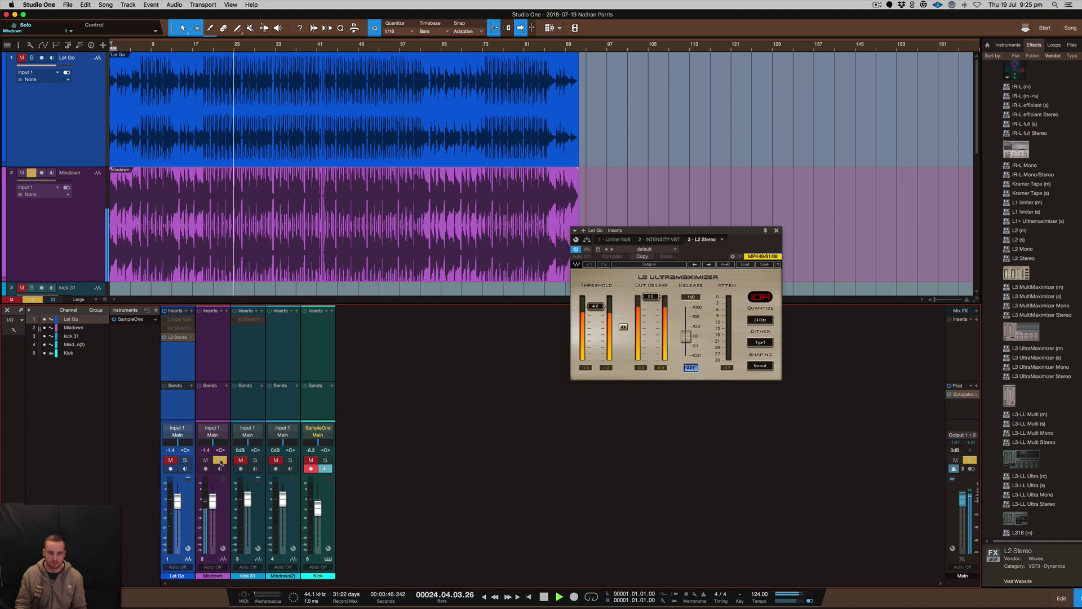
pyautogui.click(185, 460)
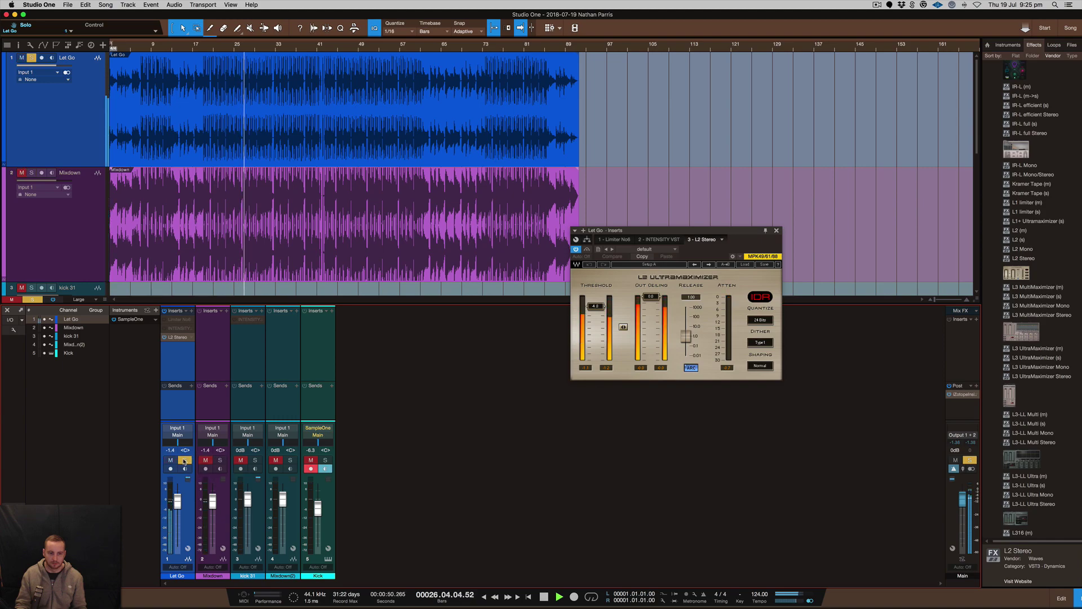
pyautogui.press('space')
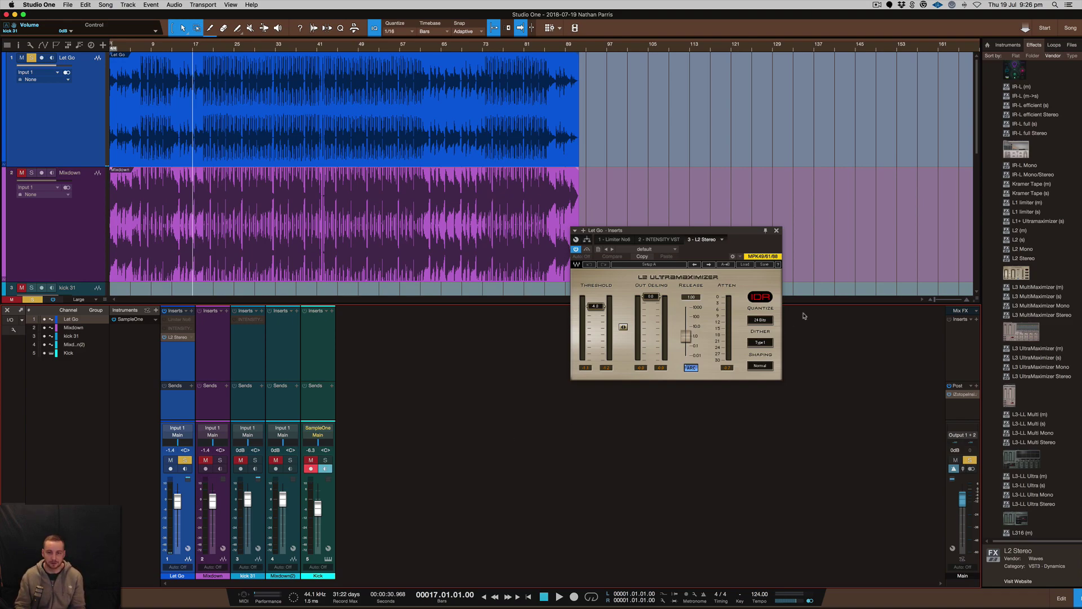
# - Close the L2 editor and disable the L2 Stereo insert on Let Go
pyautogui.click(776, 231)
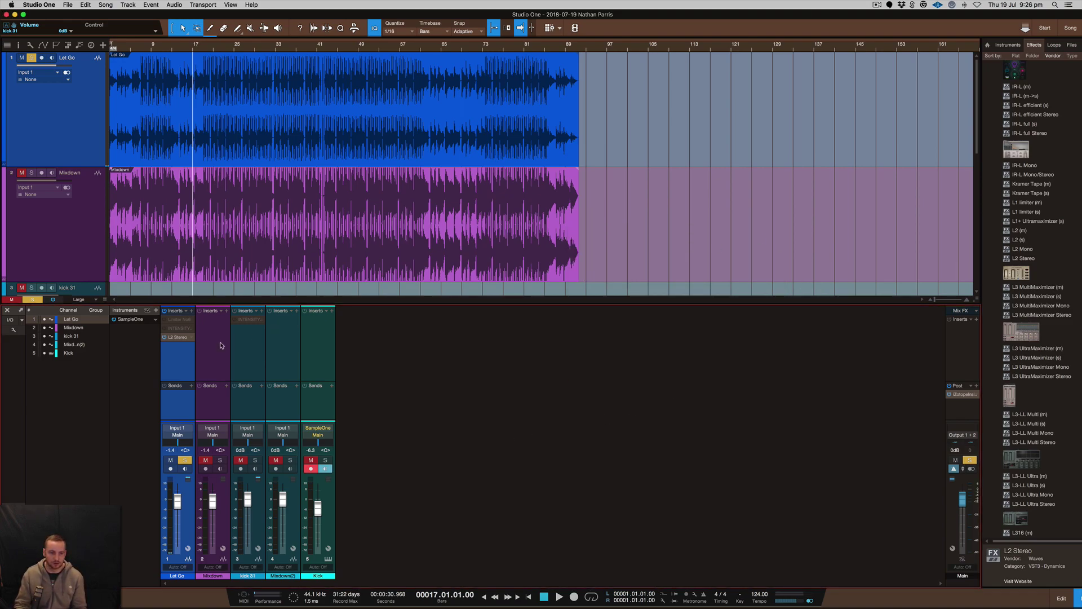
pyautogui.rightClick(175, 337)
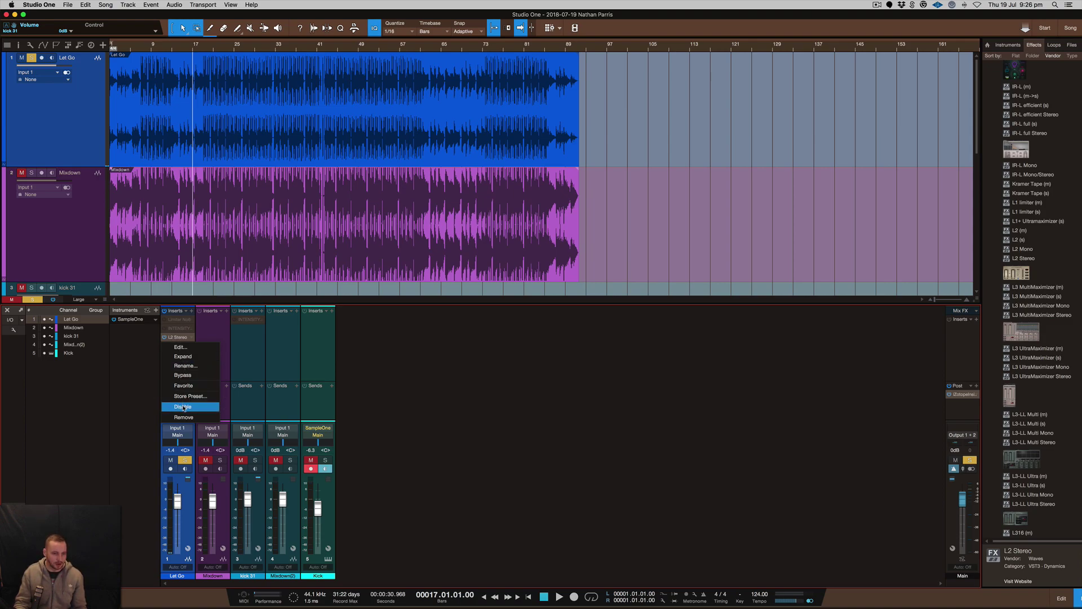
pyautogui.click(182, 407)
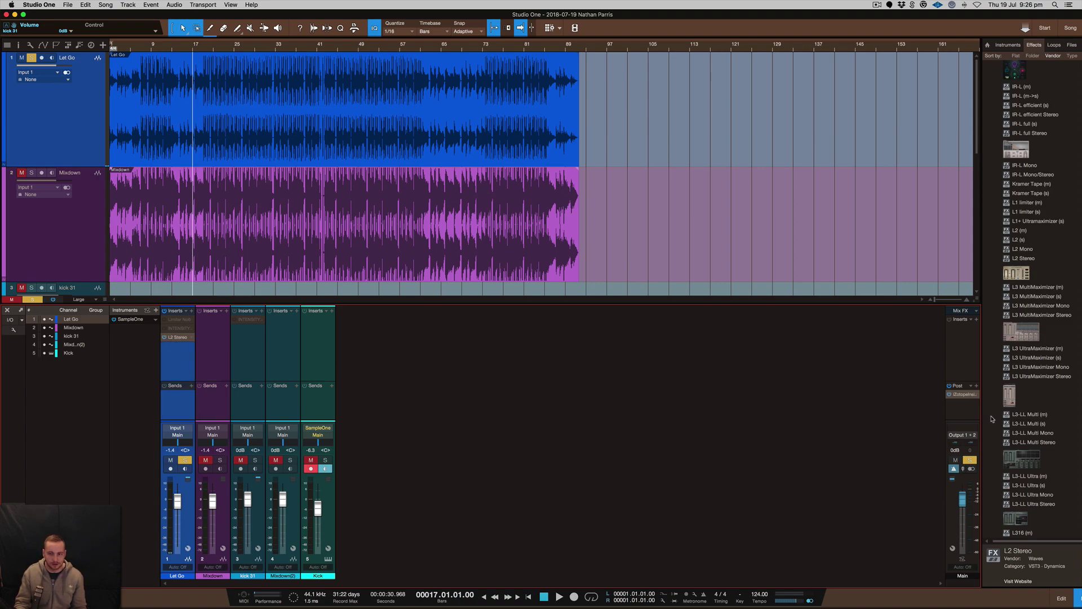
# - Open iZotope Insight on the Main channel and play the song to meter loudness (about -11.6 LUFS)
pyautogui.click(968, 398)
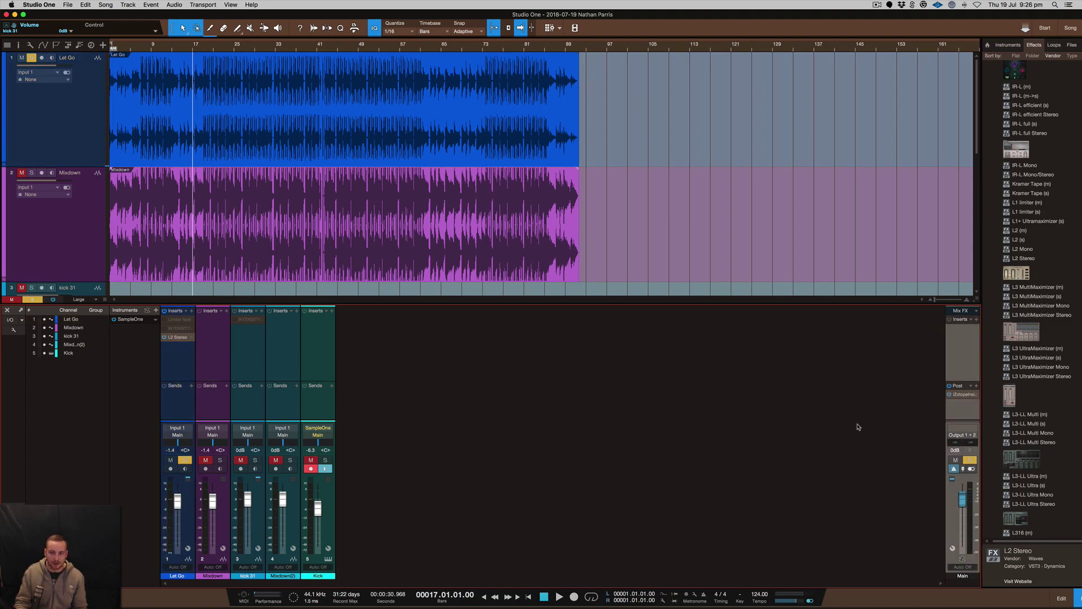
pyautogui.click(961, 394)
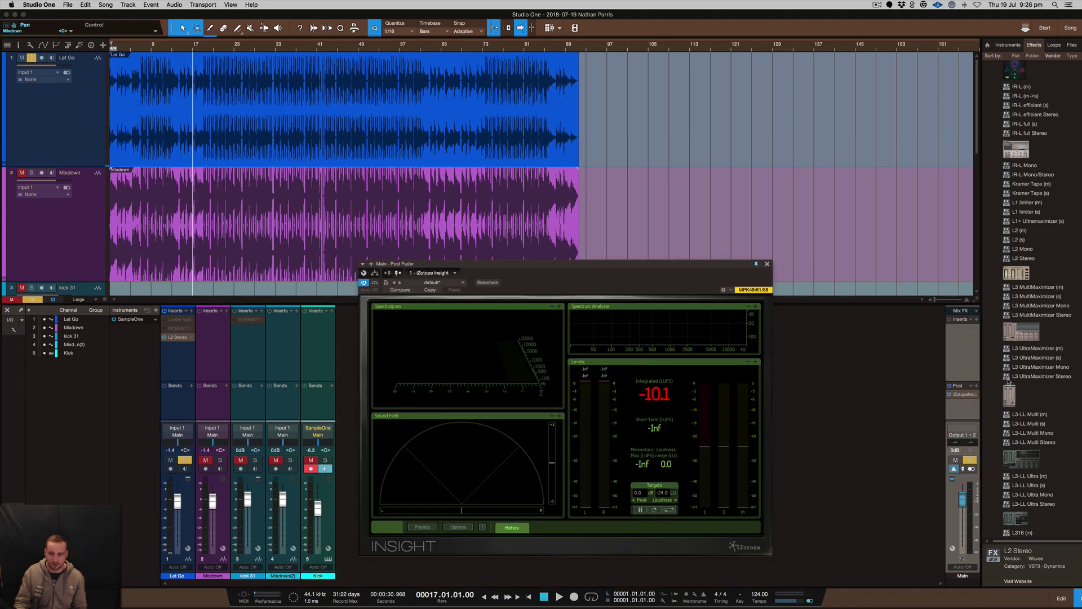
pyautogui.click(969, 440)
pyautogui.click(971, 447)
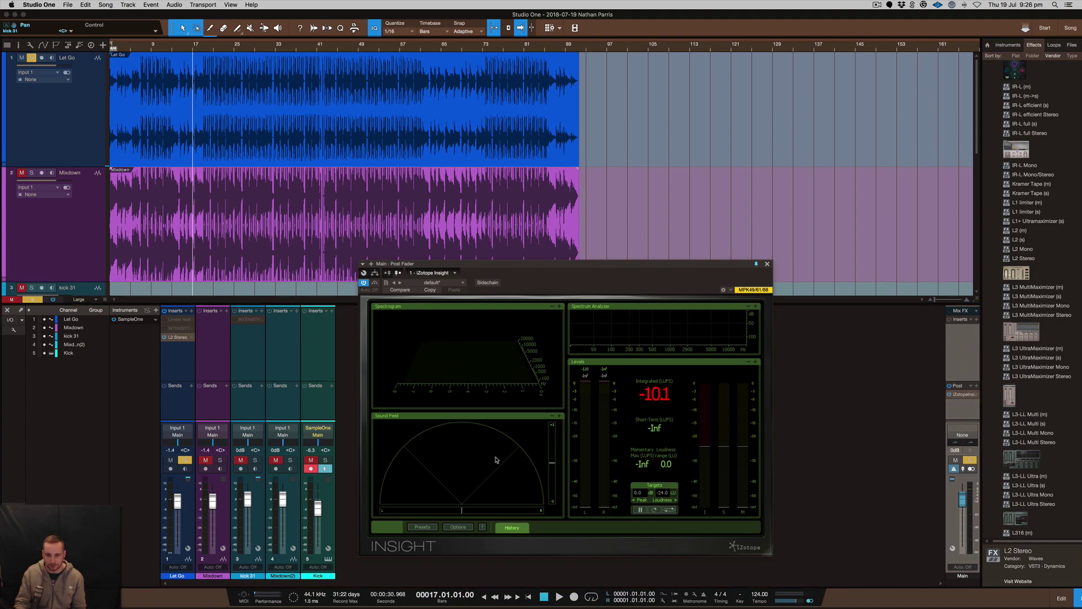
pyautogui.press('space')
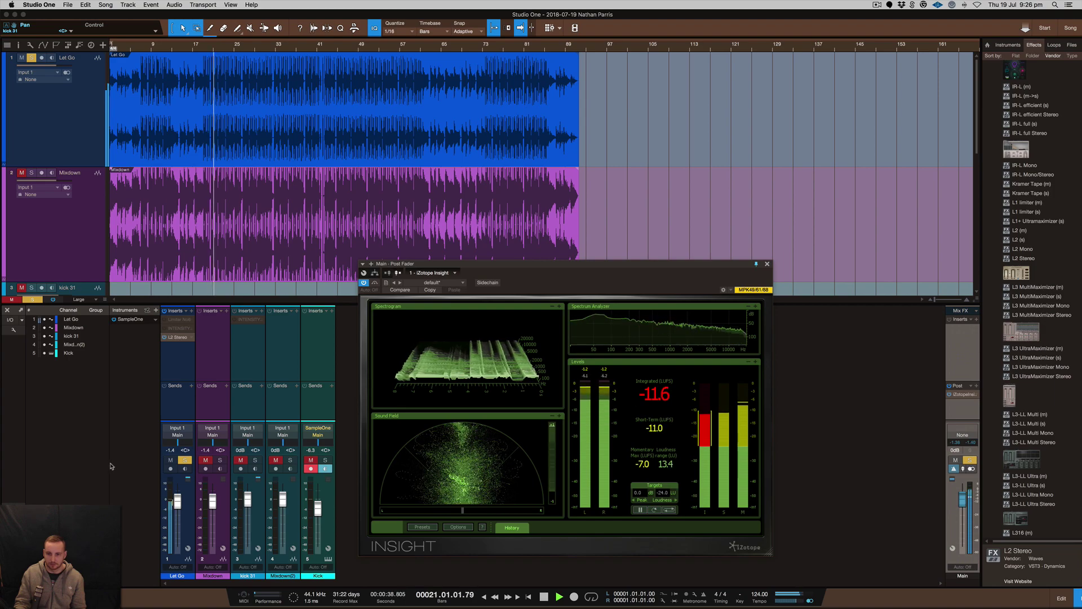
# - Lower Let Go's L2 threshold from -4.8 to -5.4 dB, then compare against soloed Mixdown and stop
pyautogui.click(177, 337)
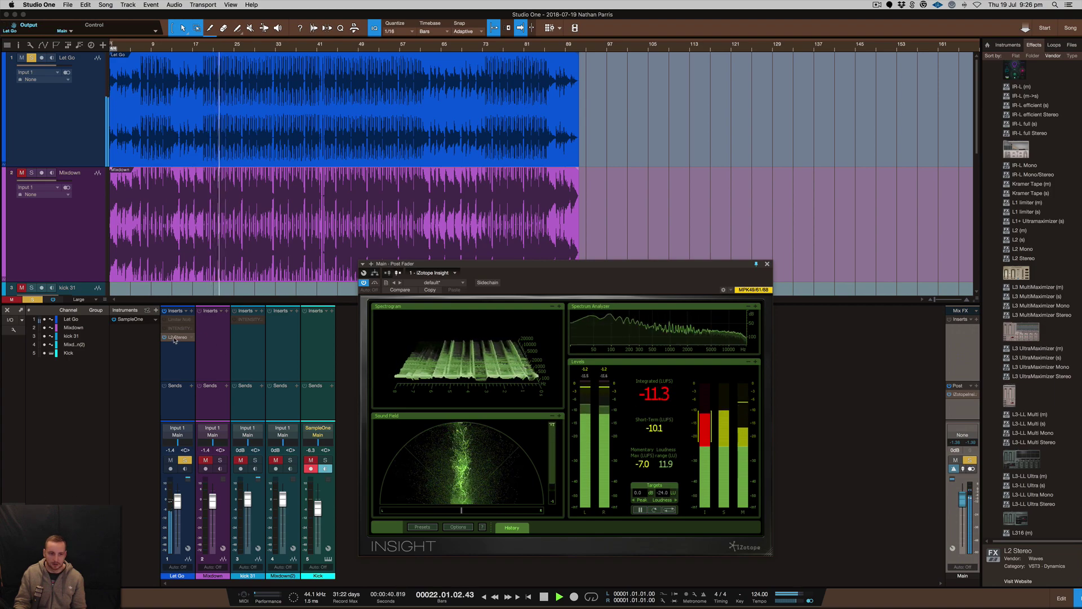
pyautogui.moveTo(648, 230); pyautogui.dragTo(734, 122)
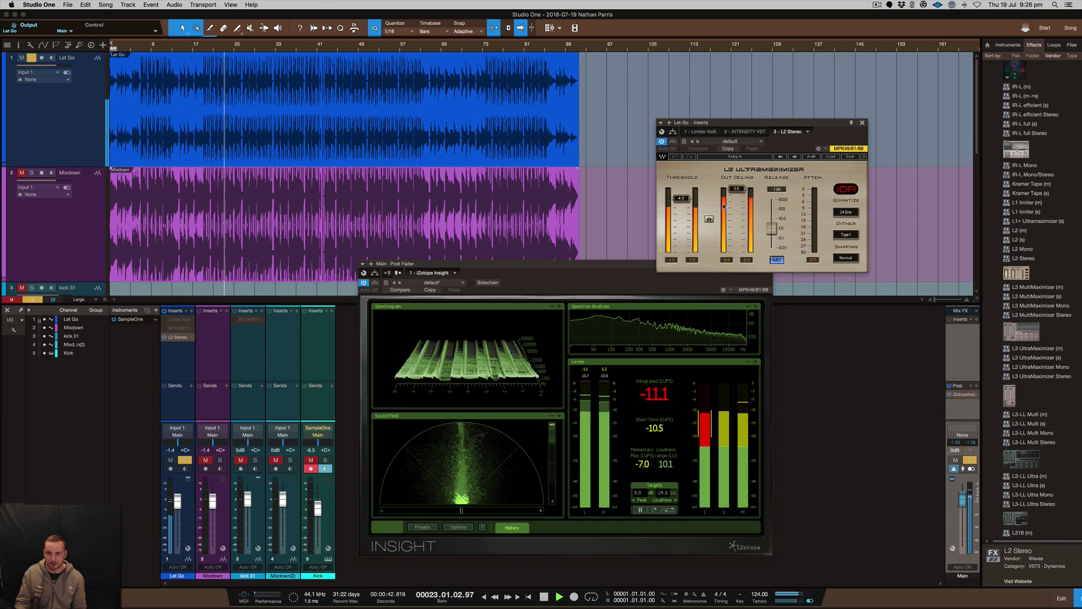
pyautogui.moveTo(685, 198); pyautogui.dragTo(685, 206)
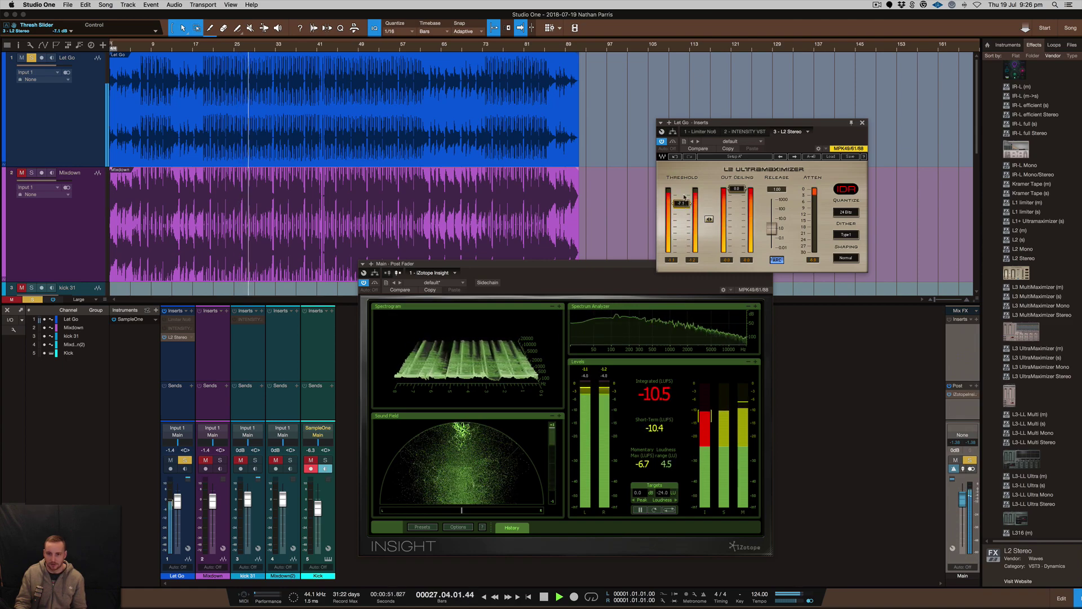
pyautogui.click(221, 461)
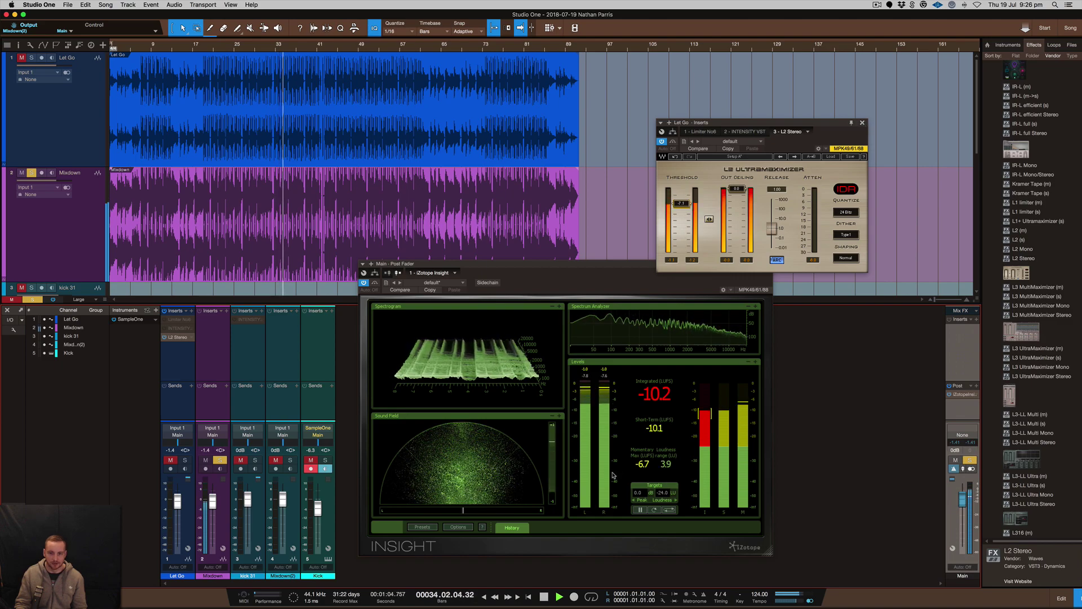
pyautogui.click(673, 419)
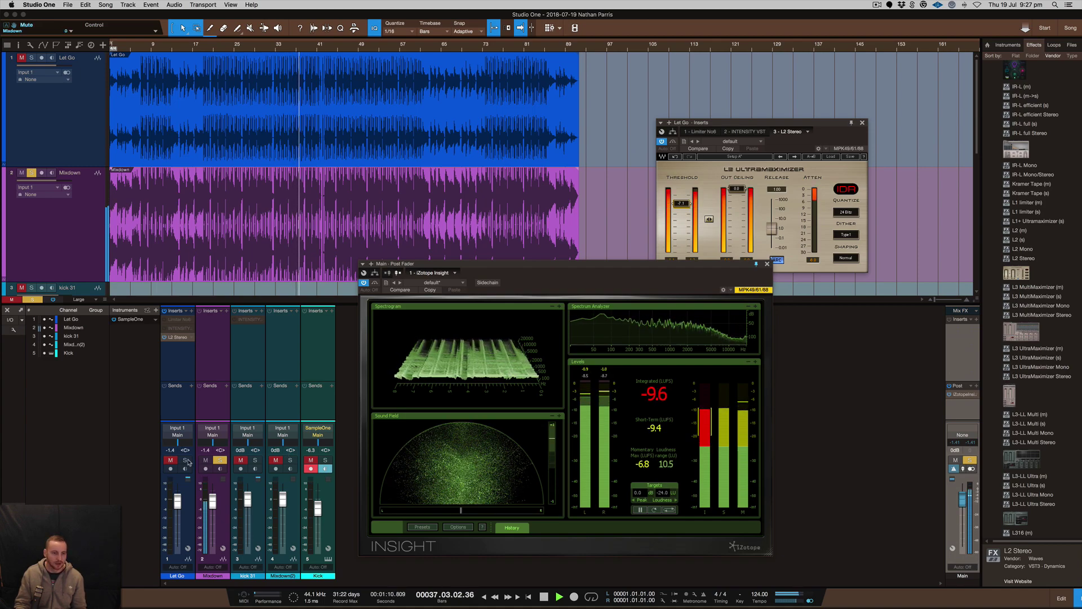
pyautogui.press('space')
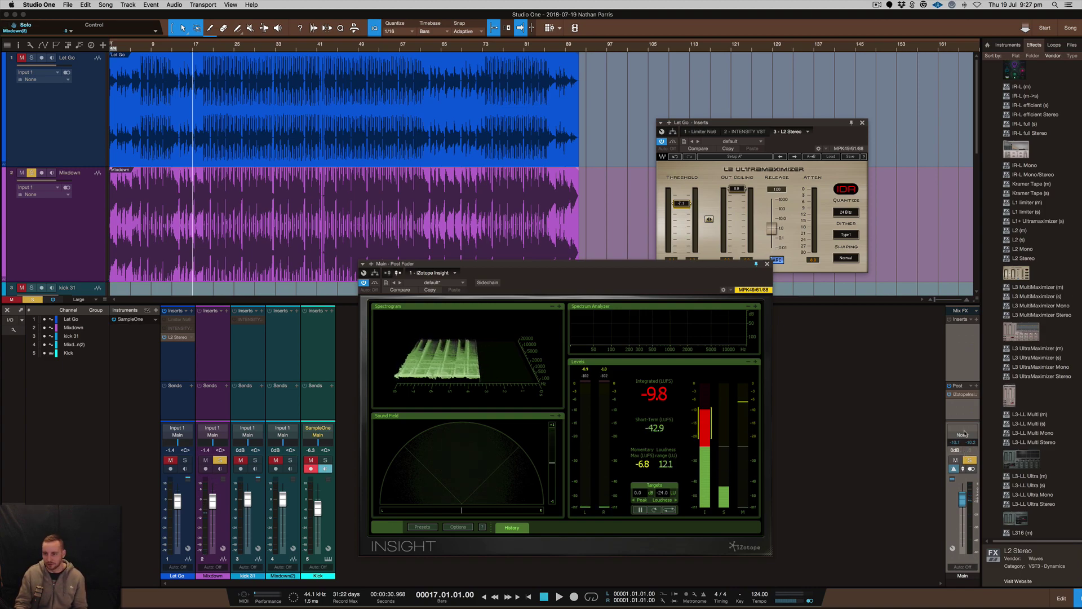
# - Route Main to Output 1 + 2, play Let Go soloed, then switch solo to Mixdown and stop
pyautogui.click(965, 435)
pyautogui.click(975, 453)
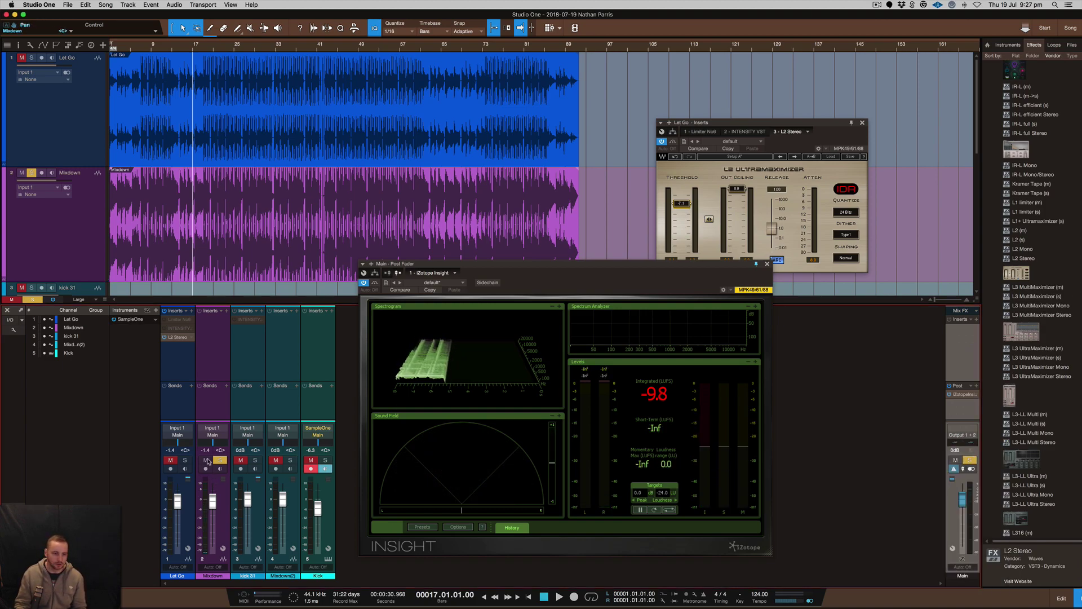
pyautogui.click(186, 461)
pyautogui.press('space')
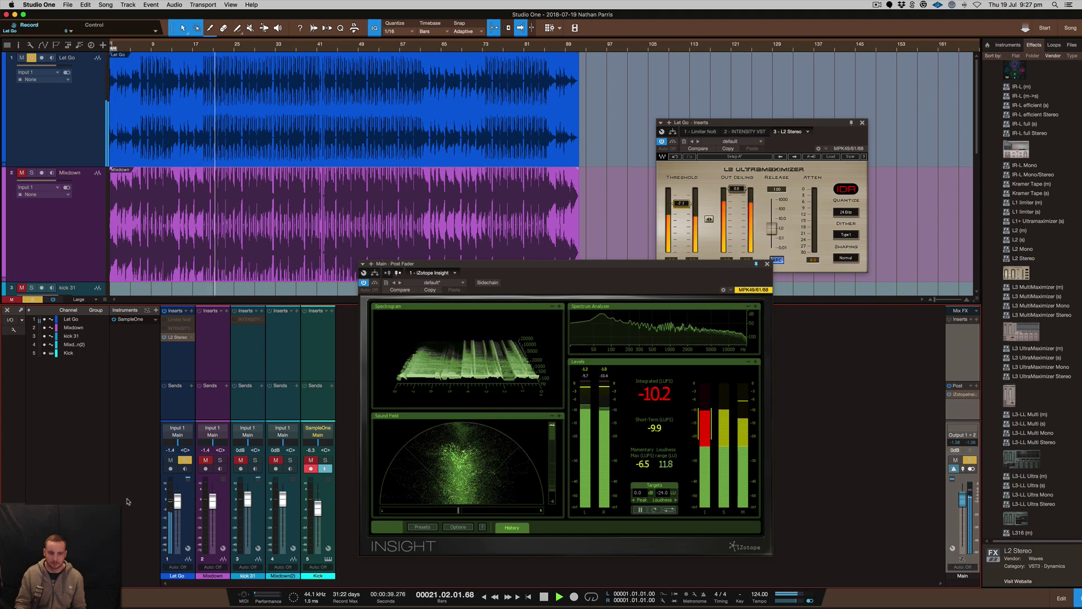
pyautogui.click(221, 460)
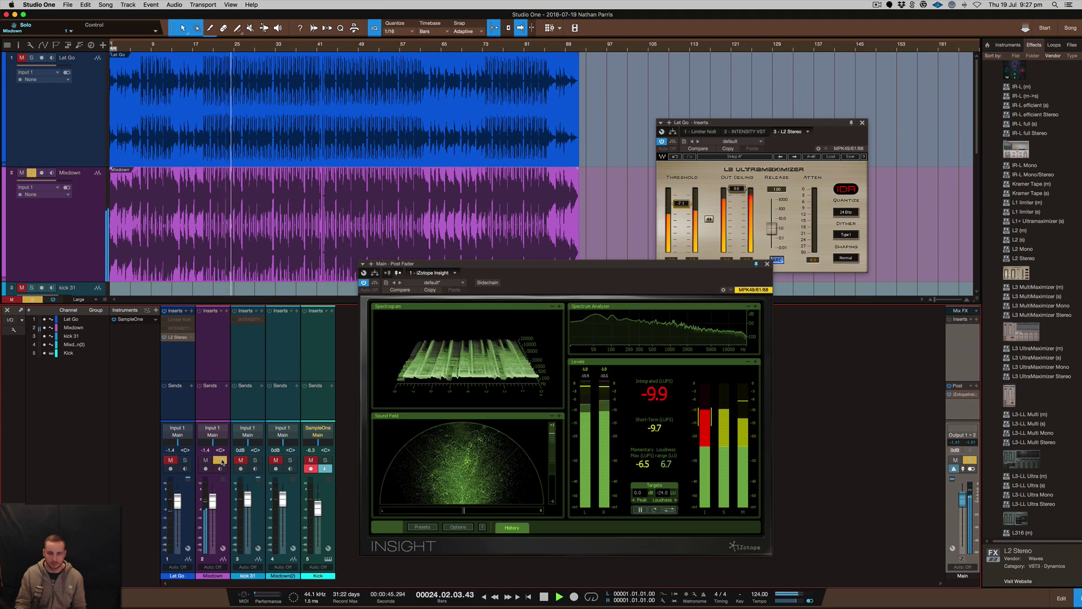
pyautogui.press('space')
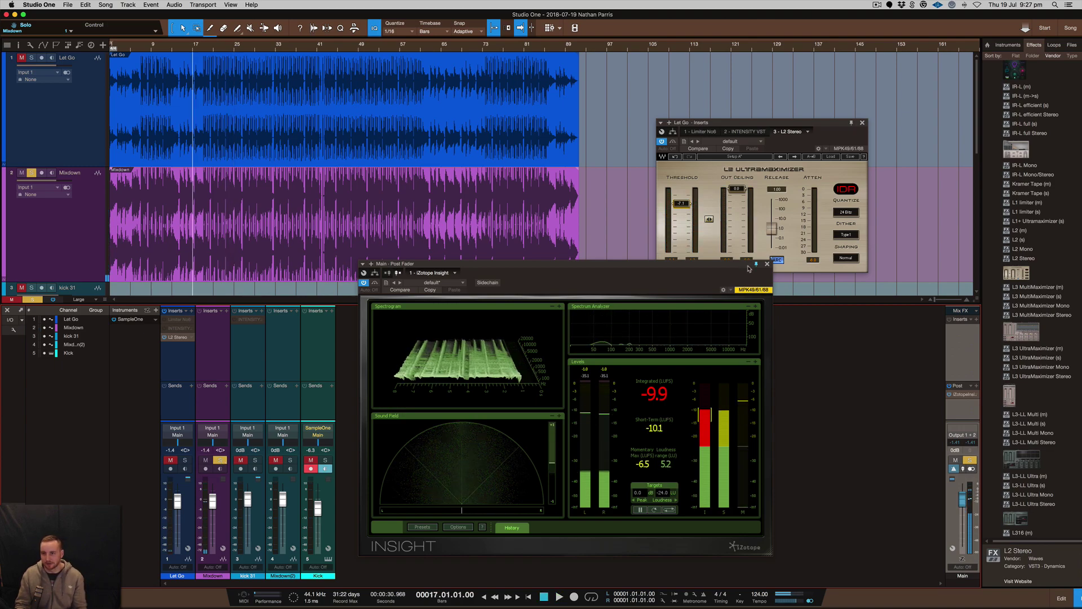
# - Close the Insight and L2 Stereo windows and shrink tracks to Normal height
pyautogui.click(766, 264)
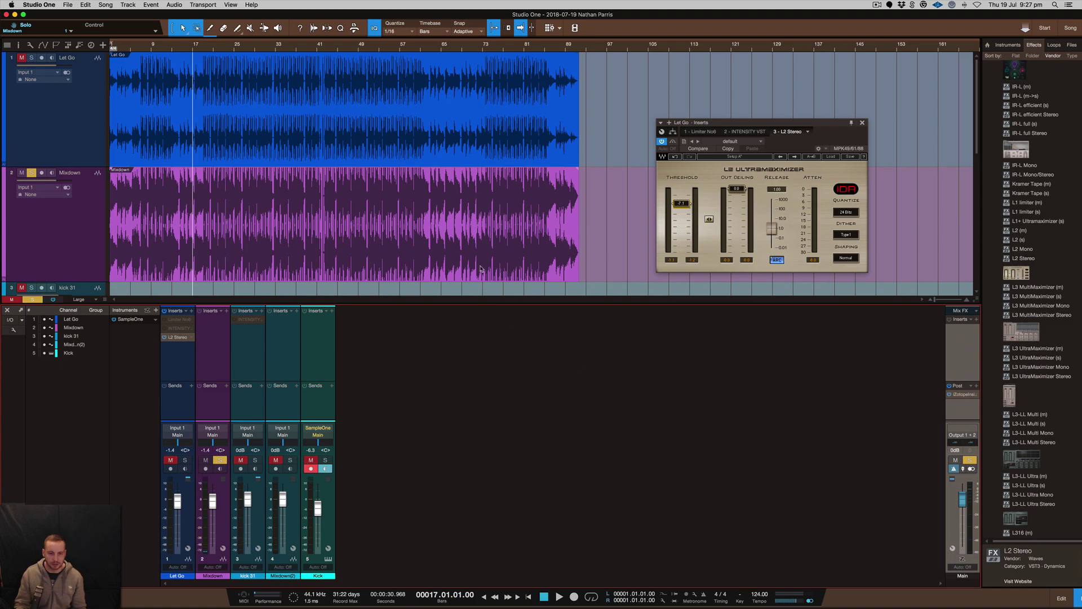
pyautogui.click(853, 124)
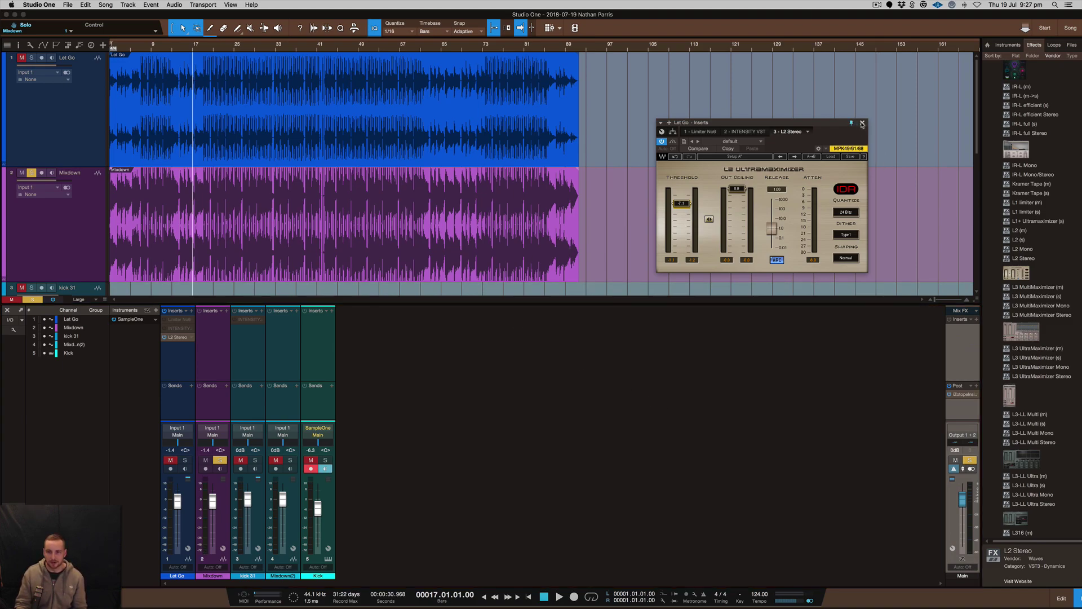
pyautogui.click(862, 123)
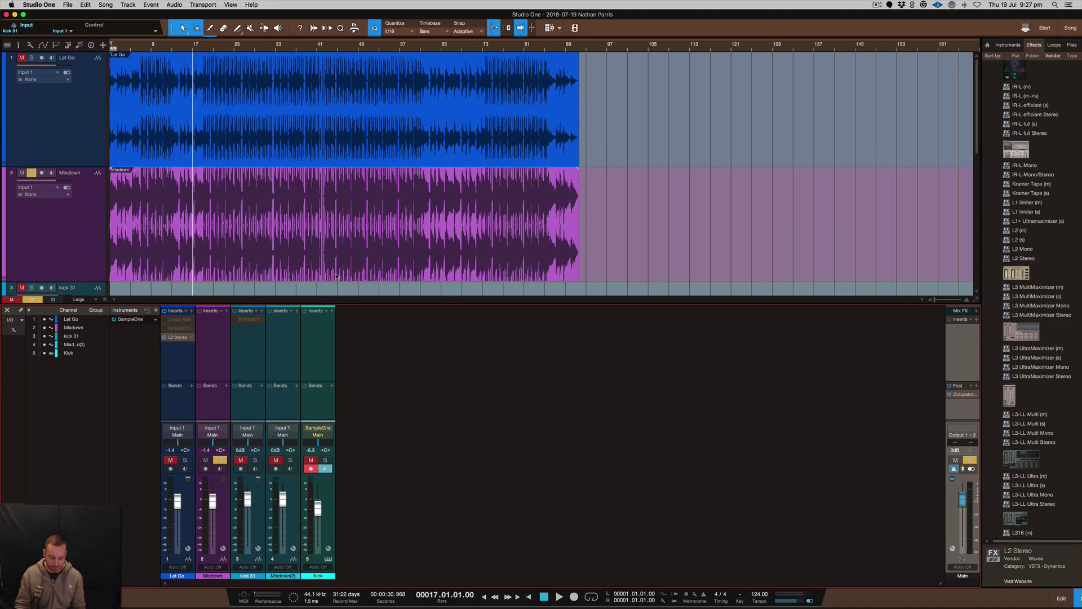
pyautogui.hotkey('alt', 'w')
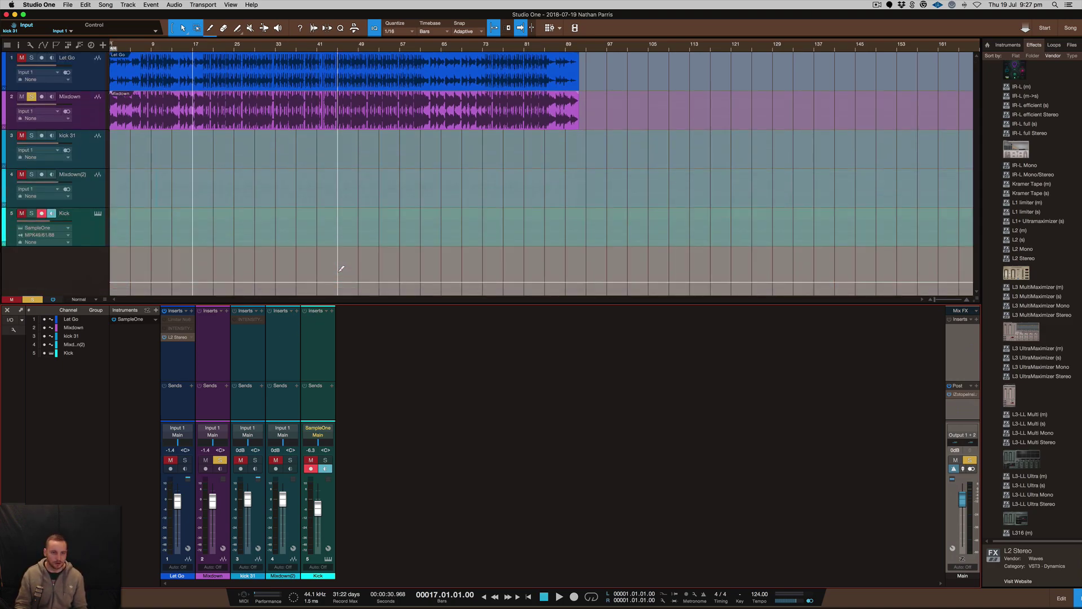
# - Zoom the timeline in on the kick 31 and Mixdown(2) clips around bar 10
pyautogui.press('e')
pyautogui.press('e')
pyautogui.press('e')
pyautogui.press('e')
pyautogui.press('e')
pyautogui.press('e')
pyautogui.press('e')
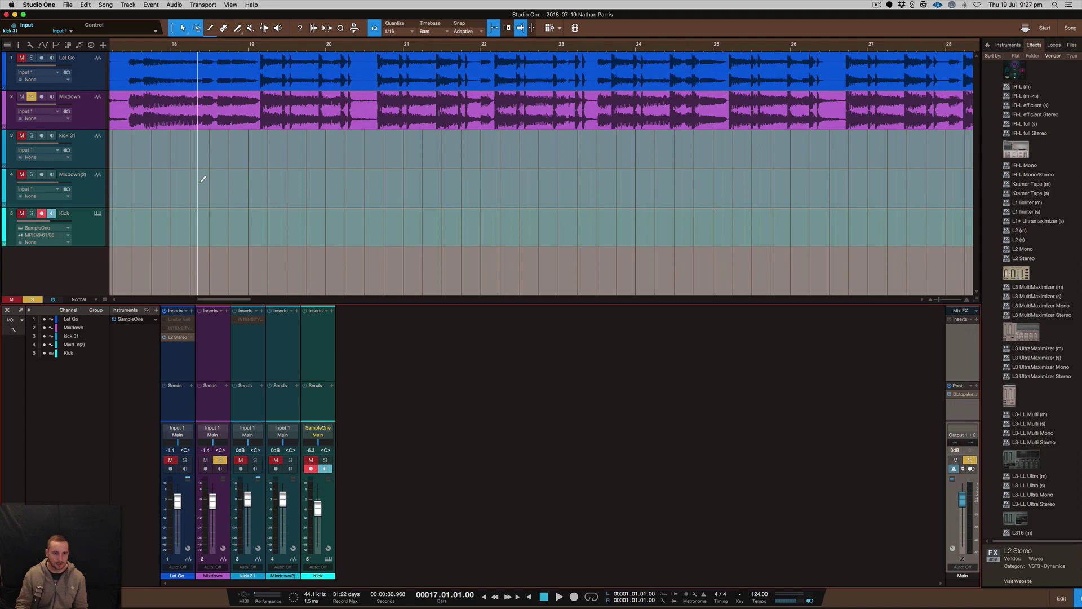
pyautogui.hscroll(-10, 200, 182)
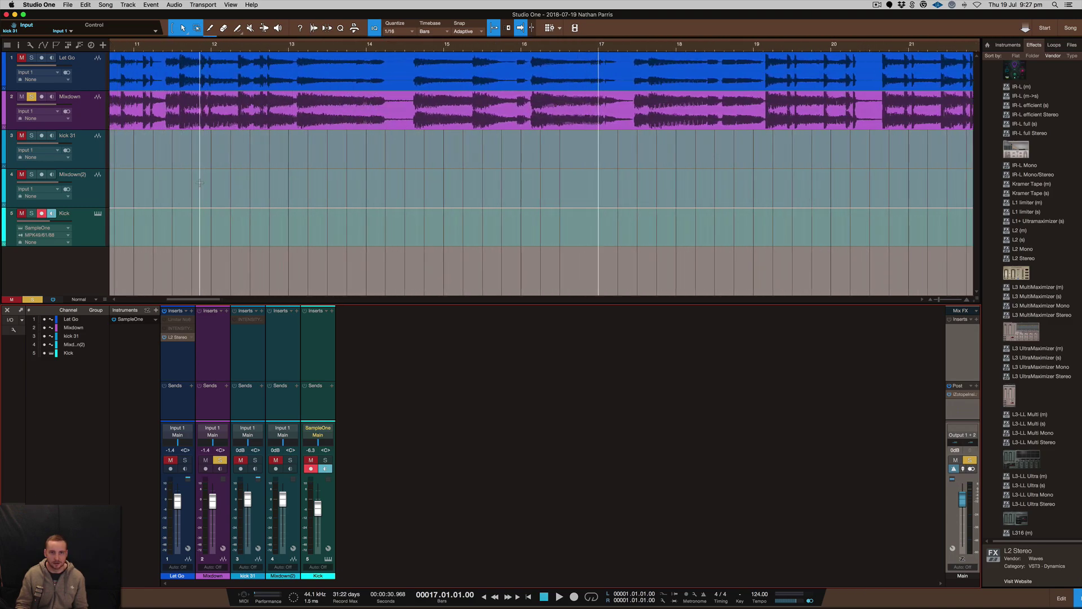
pyautogui.hscroll(-5, 217, 168)
pyautogui.scroll(4, 309, 120)
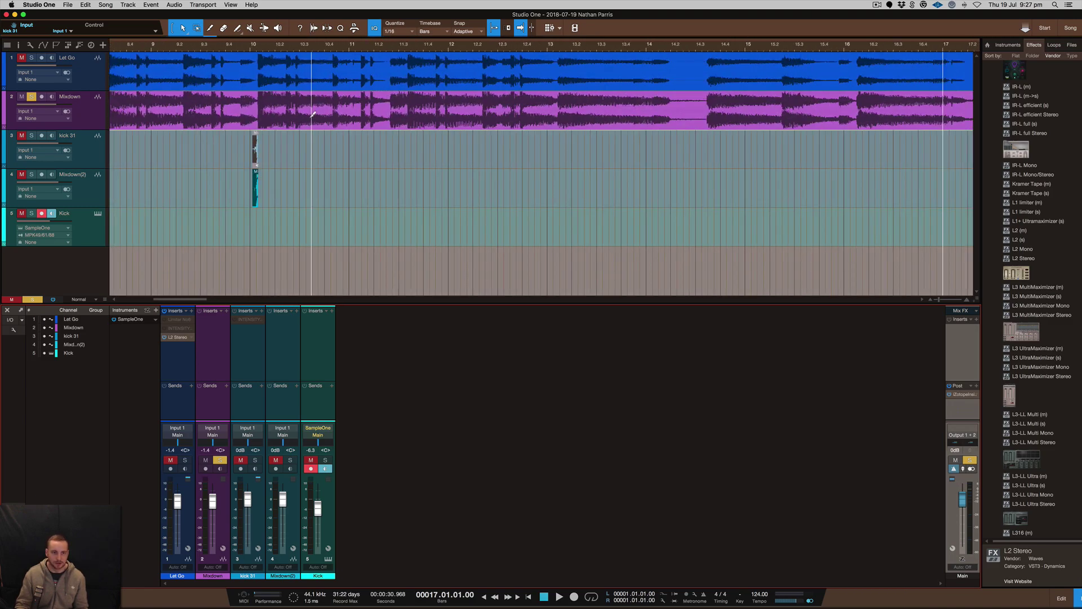
pyautogui.hscroll(-5, 310, 120)
pyautogui.scroll(4, 312, 114)
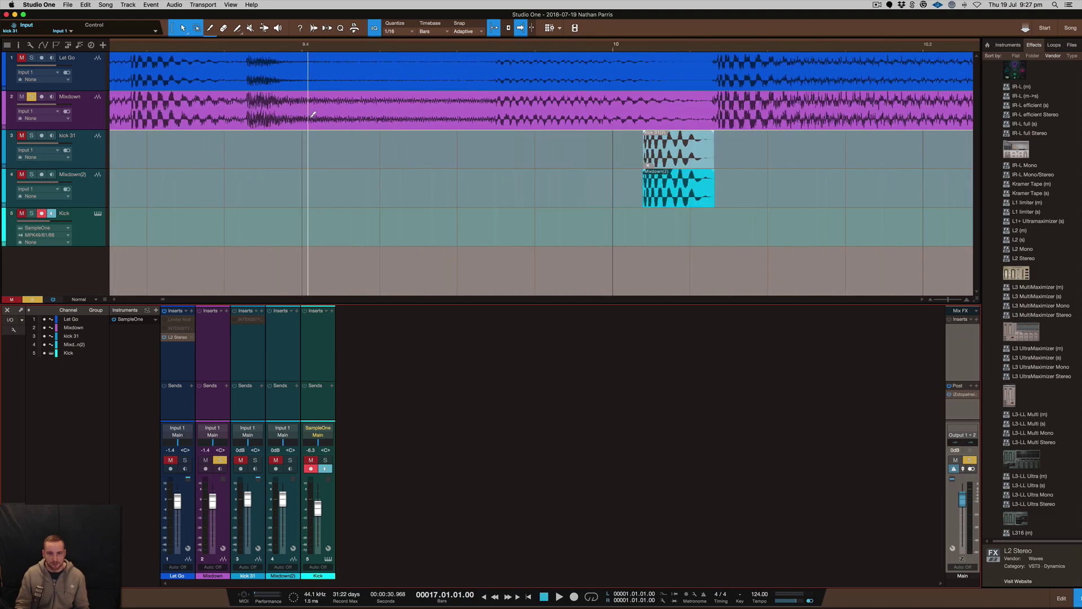
pyautogui.scroll(-3, 312, 114)
pyautogui.scroll(3, 312, 114)
pyautogui.hscroll(4, 311, 114)
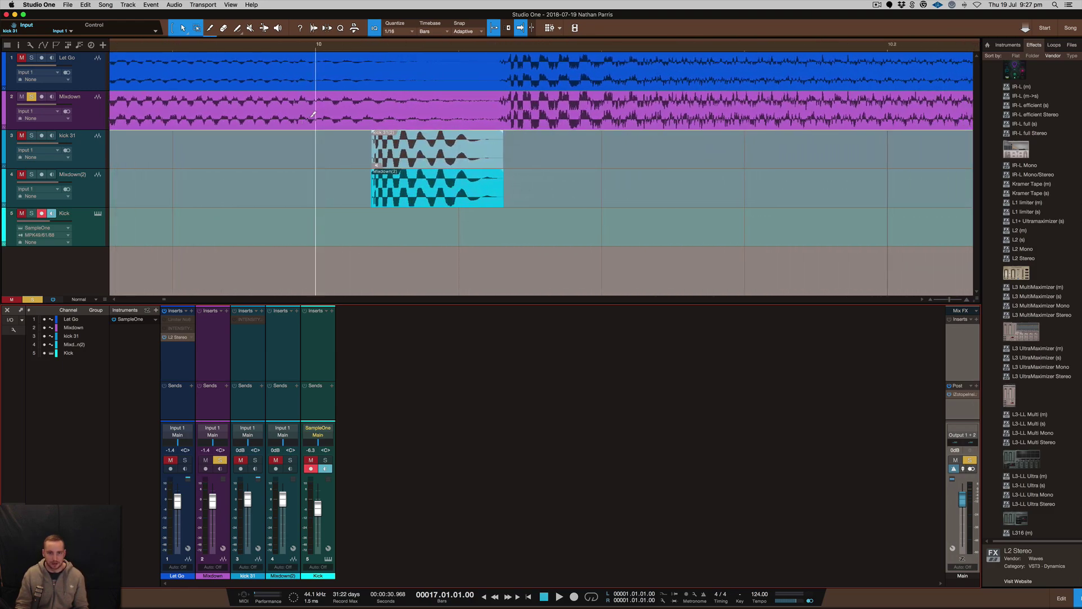
pyautogui.scroll(3, 311, 115)
pyautogui.scroll(1, 314, 116)
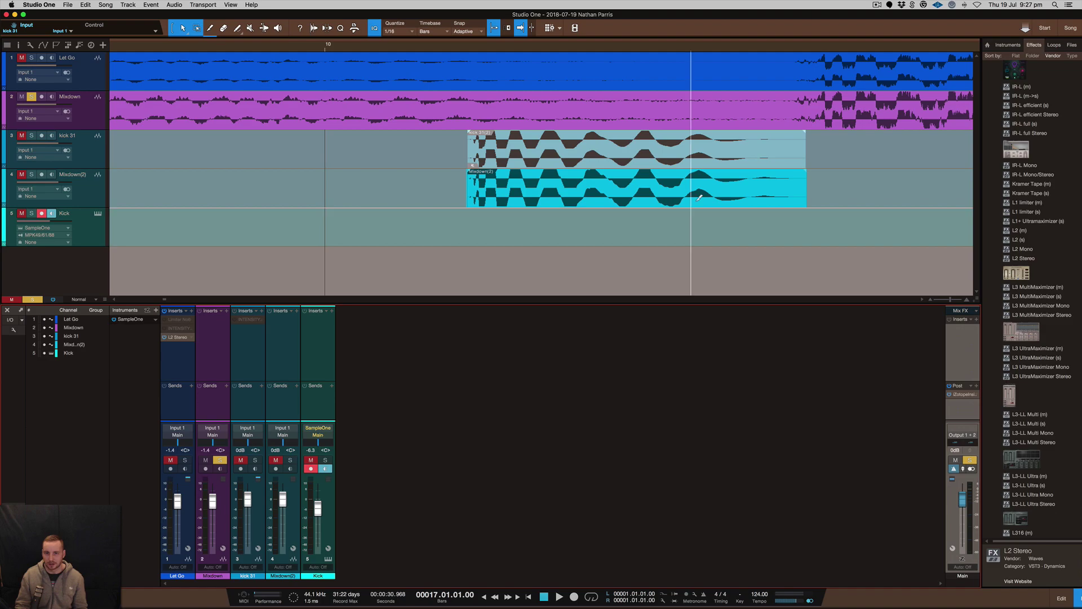
pyautogui.scroll(5, 691, 169)
pyautogui.scroll(2, 698, 197)
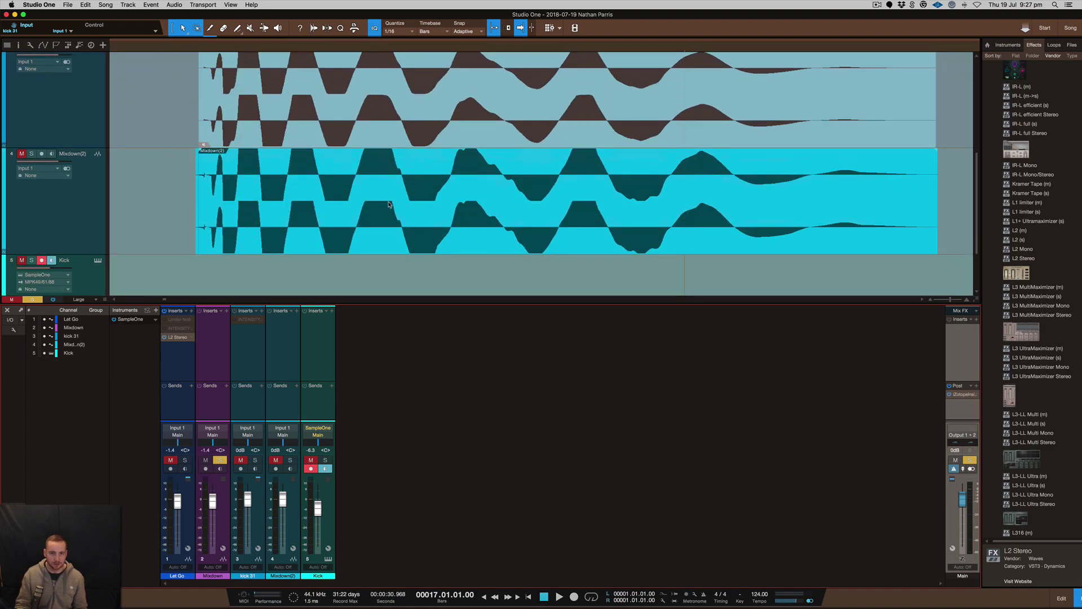
pyautogui.scroll(2, 377, 151)
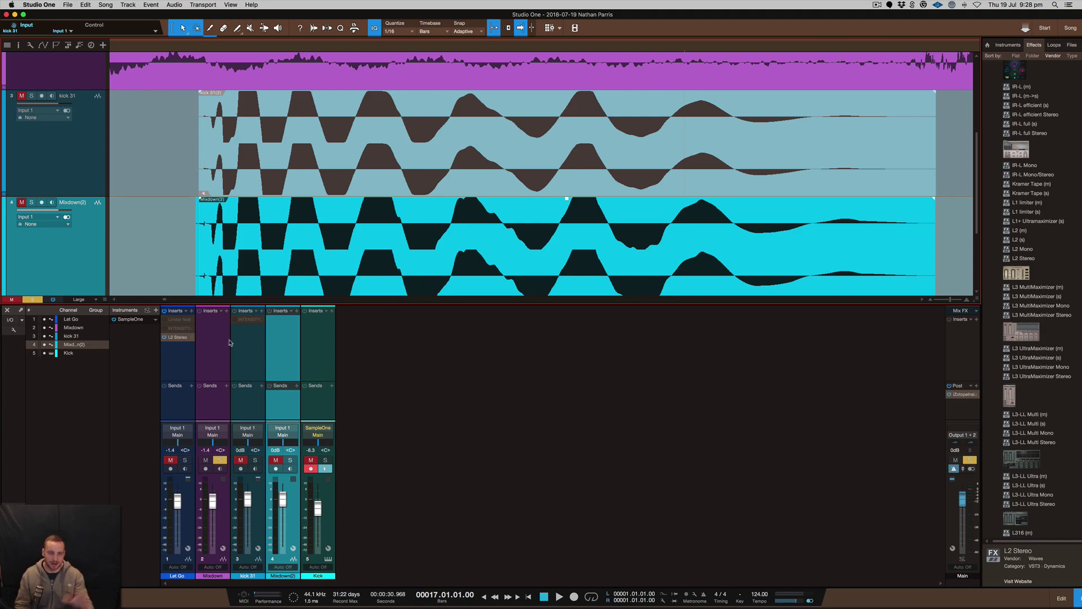
# - Open INTENSITY on Let Go, set Bias to -0.54, bias curve to Custom, and Intensity to +0.32
pyautogui.click(178, 329)
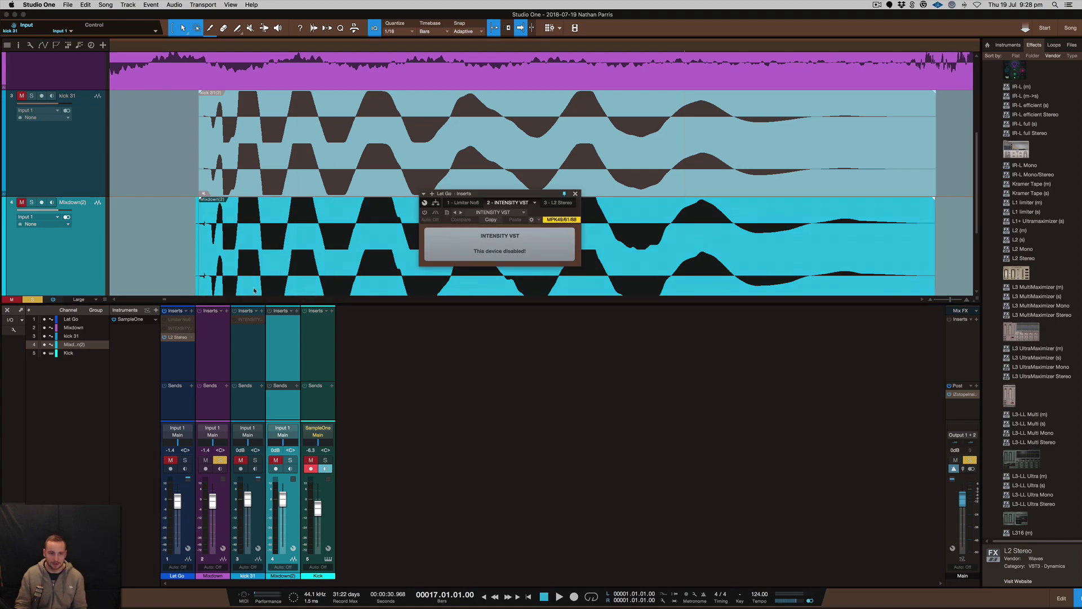
pyautogui.click(177, 332)
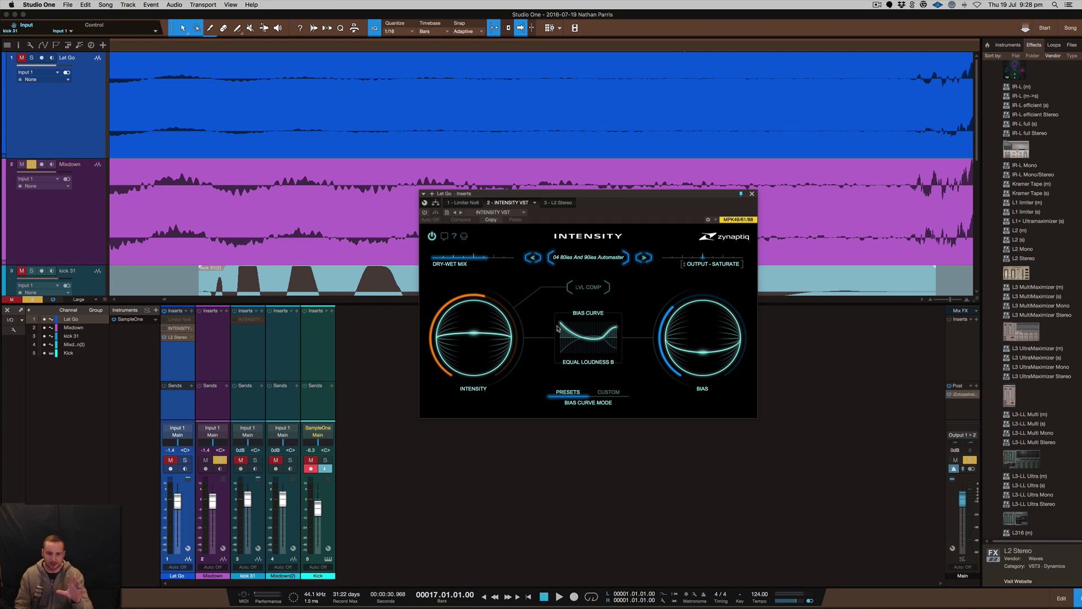
pyautogui.moveTo(684, 347)
pyautogui.moveTo(703, 332)
pyautogui.mouseDown()
pyautogui.moveTo(709, 351)
pyautogui.moveTo(706, 333)
pyautogui.mouseUp()
pyautogui.click(609, 392)
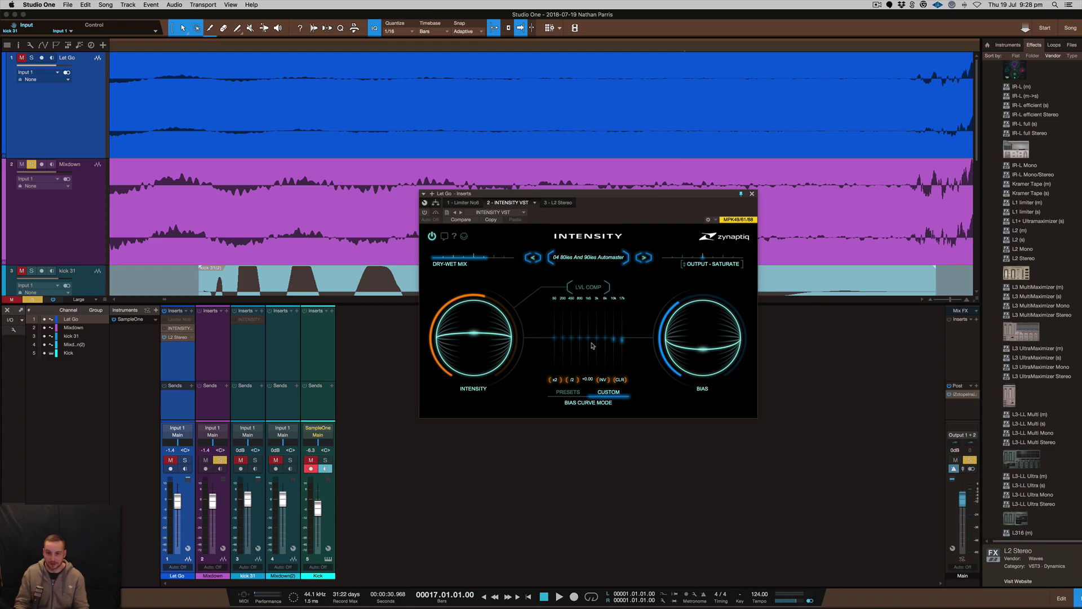
pyautogui.moveTo(477, 340); pyautogui.dragTo(477, 353)
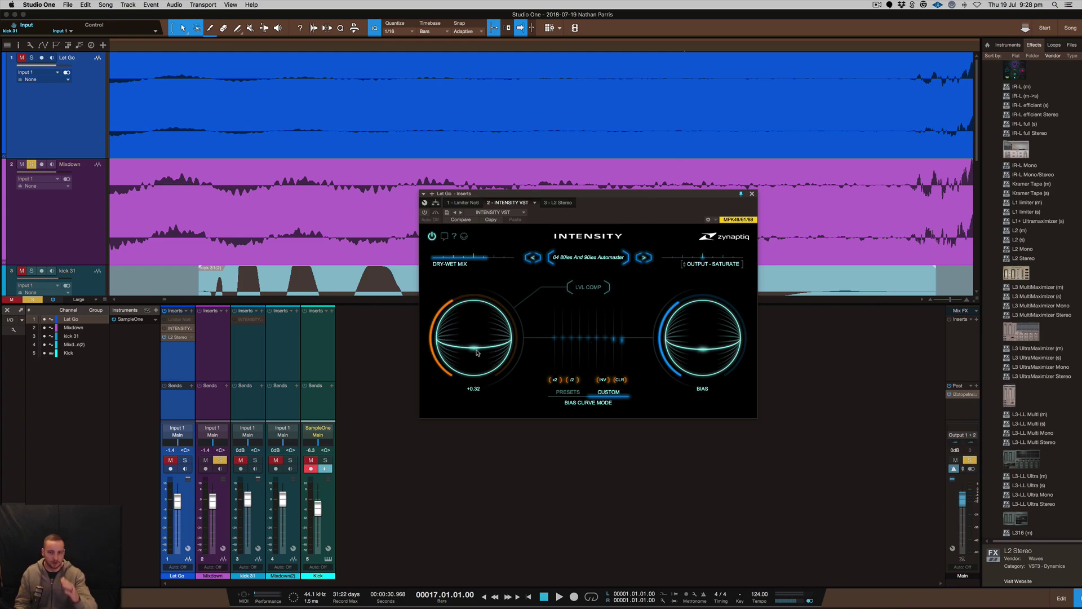